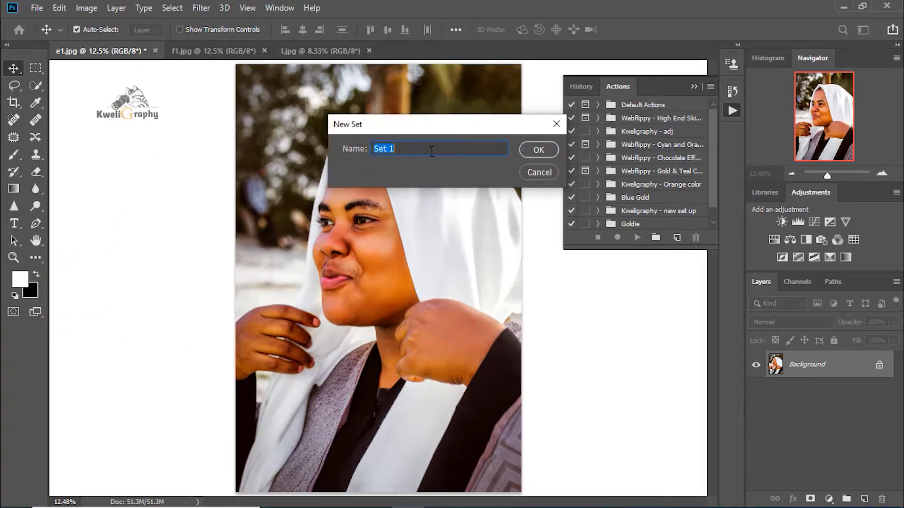
Create an action set named "Kweligraphy - Pro Green & Teal Color Grading".
text(Pro Green & Teal)
key(Home)
text(Kweligraphy -)
click(498, 149)
text(Color Grading Effect)
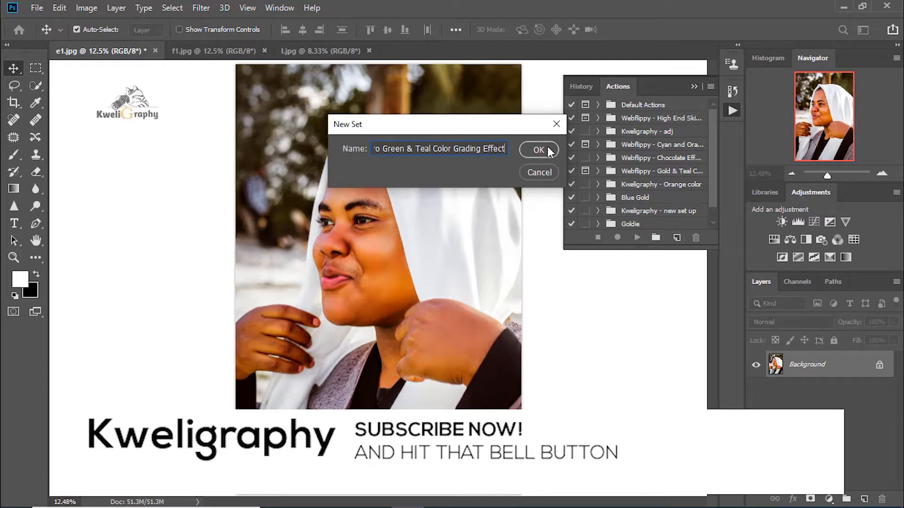
key(BackSpace)
key(BackSpace)
key(BackSpace)
key(BackSpace)
key(BackSpace)
key(BackSpace)
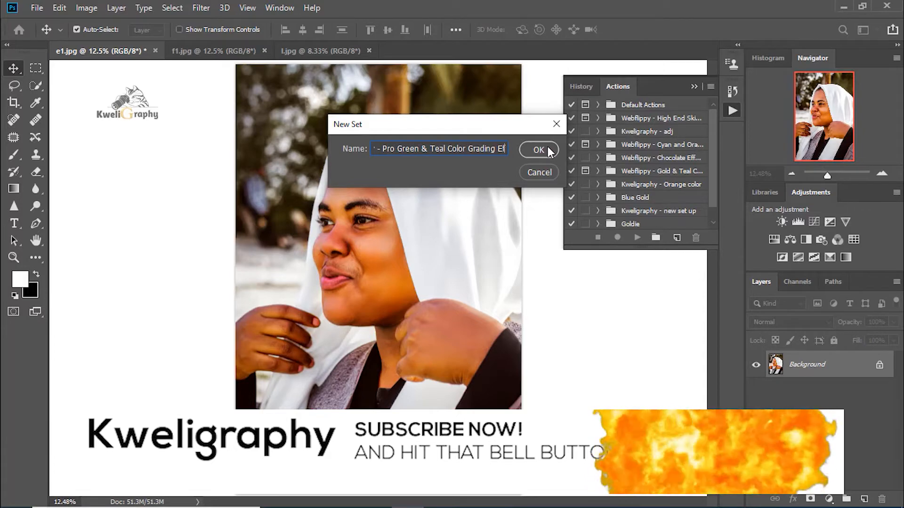
click(549, 149)
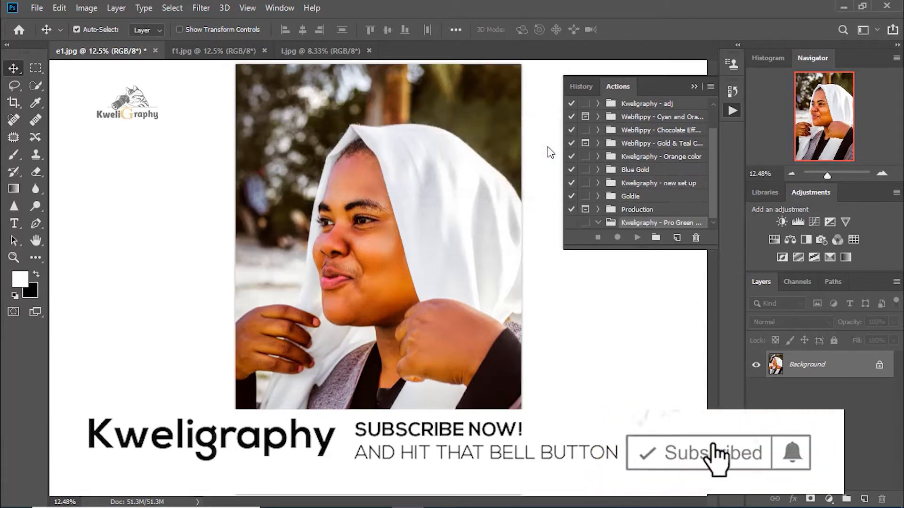
Turn Allow Tool Recording off for actions and enable it again.
click(709, 87)
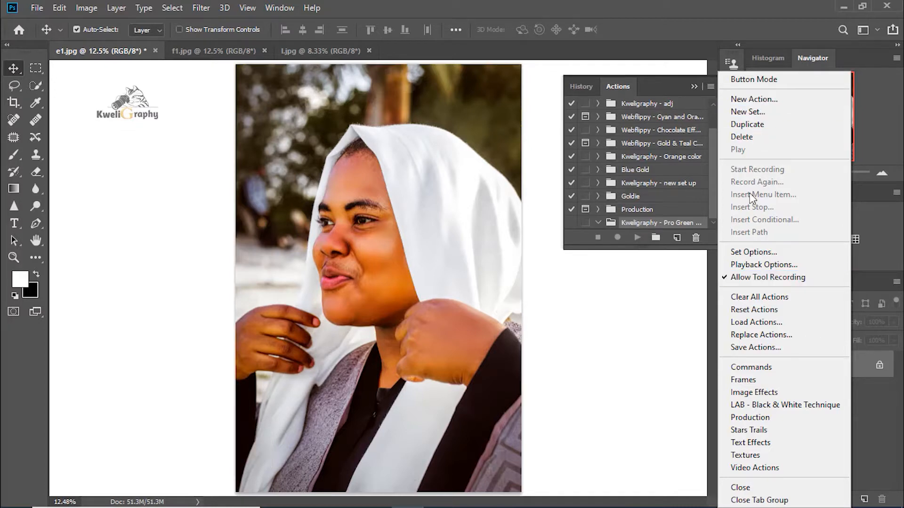
click(740, 277)
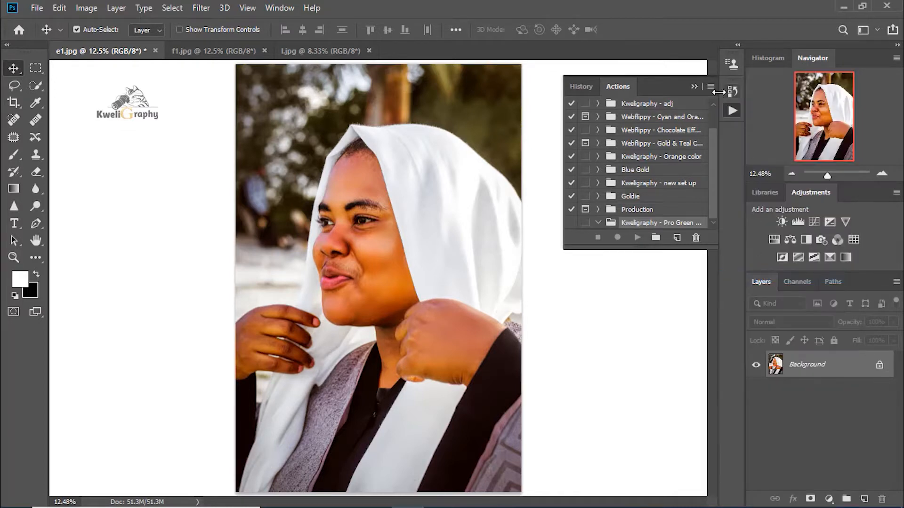
click(711, 86)
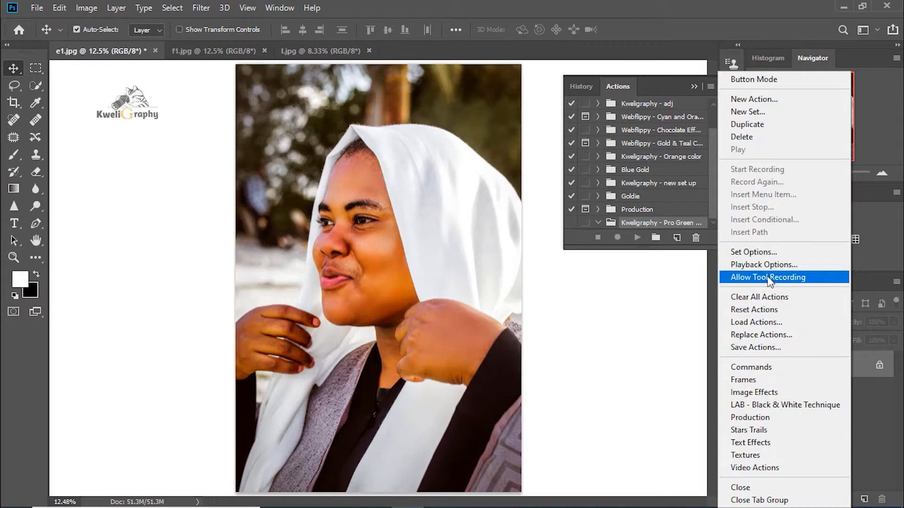
click(767, 277)
Create an action named "CLICKL HERE & PLAY IT" in the Kweligraphy - Pro Green & Teal set and start recording it.
click(711, 87)
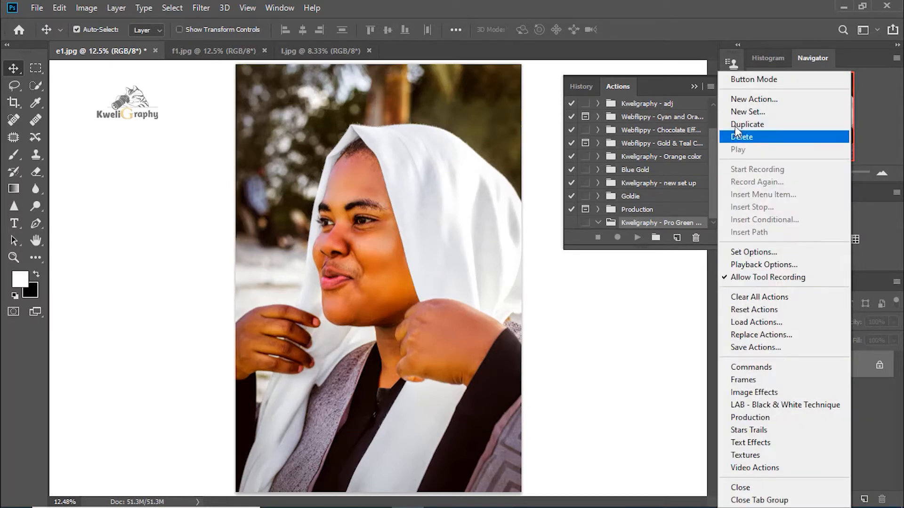
click(743, 99)
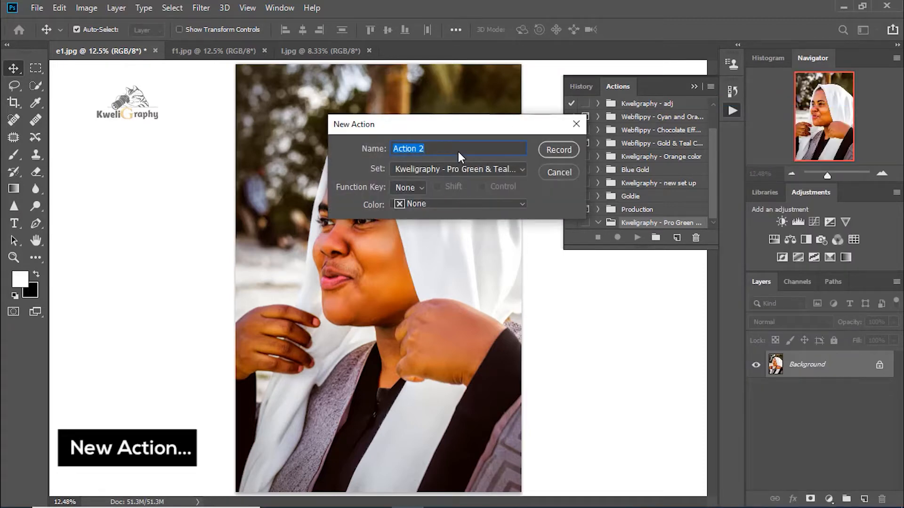
text(C)
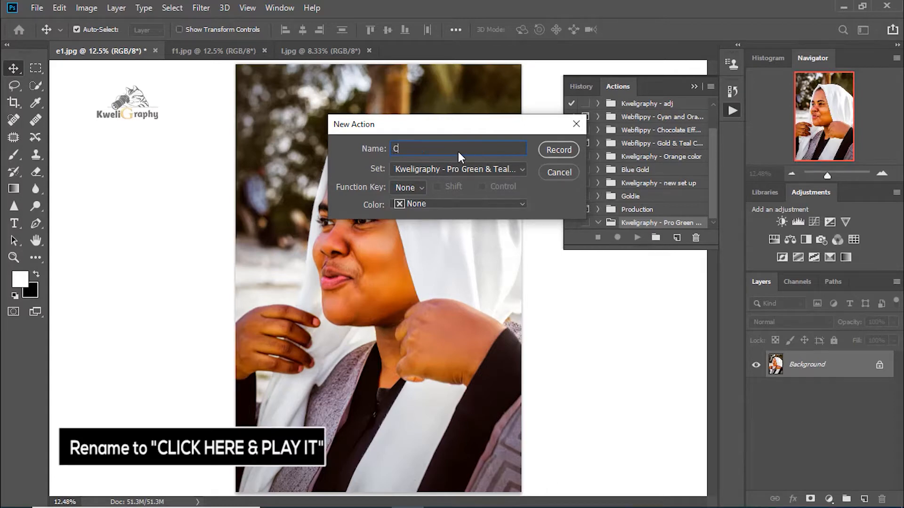
text(LICKL HERE & PLAY IT)
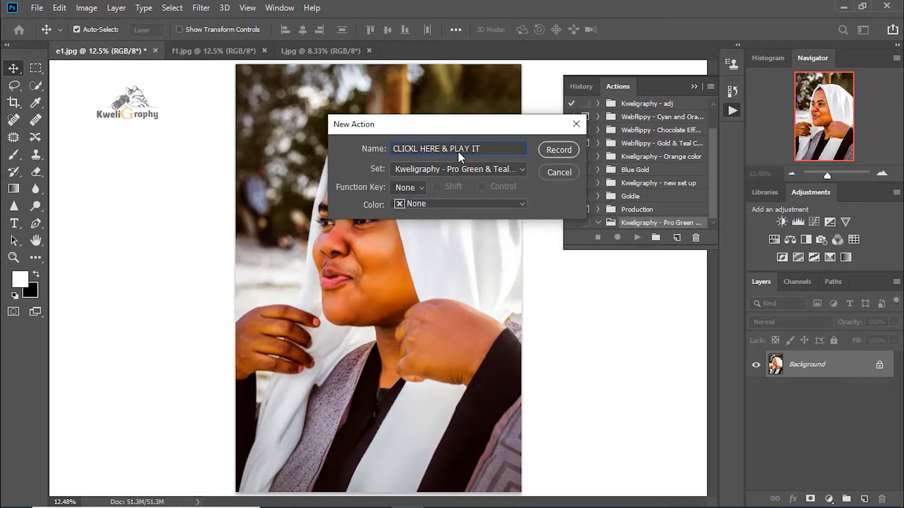
click(556, 153)
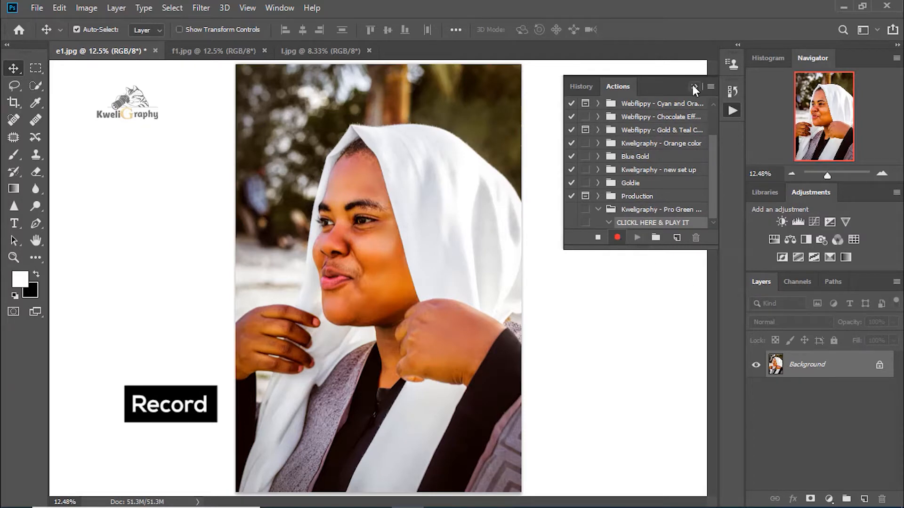
Add a Channel Mixer adjustment layer with the Green output channel at Green 0% and Blue +100%, and set its blending mode to Lighten.
click(829, 498)
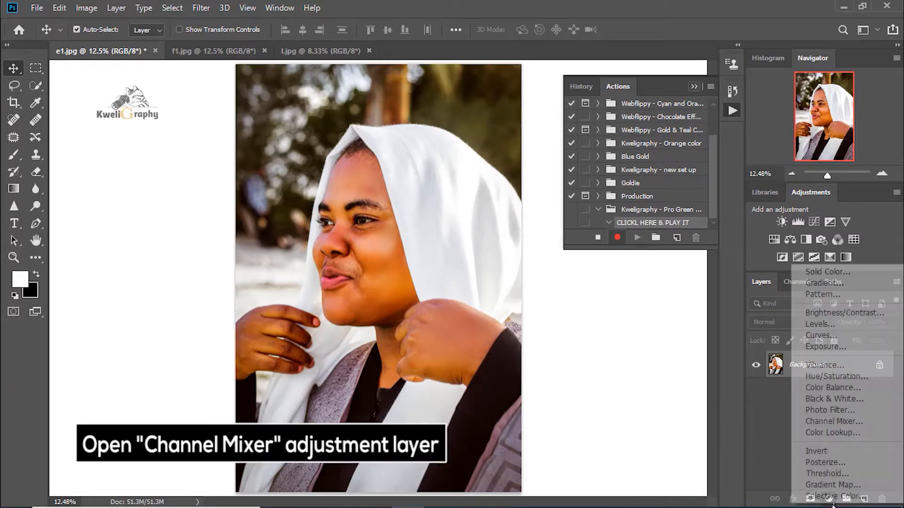
click(836, 423)
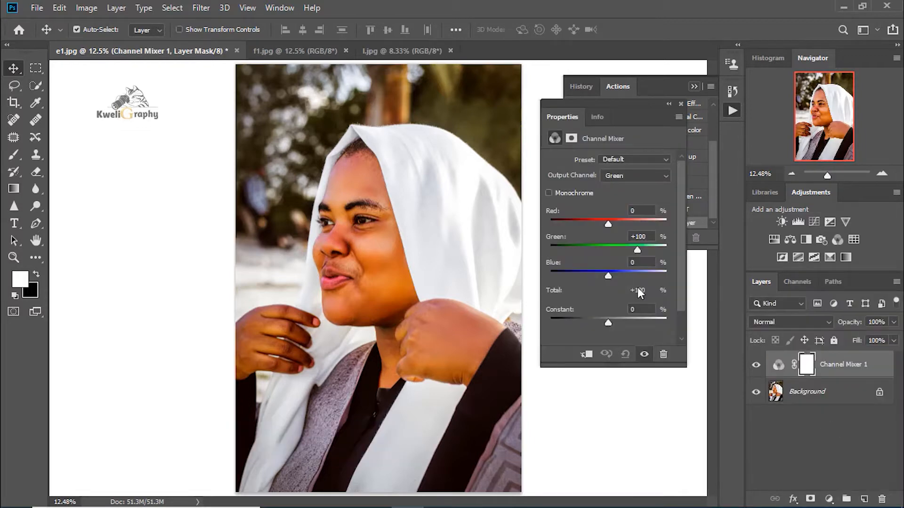
click(625, 176)
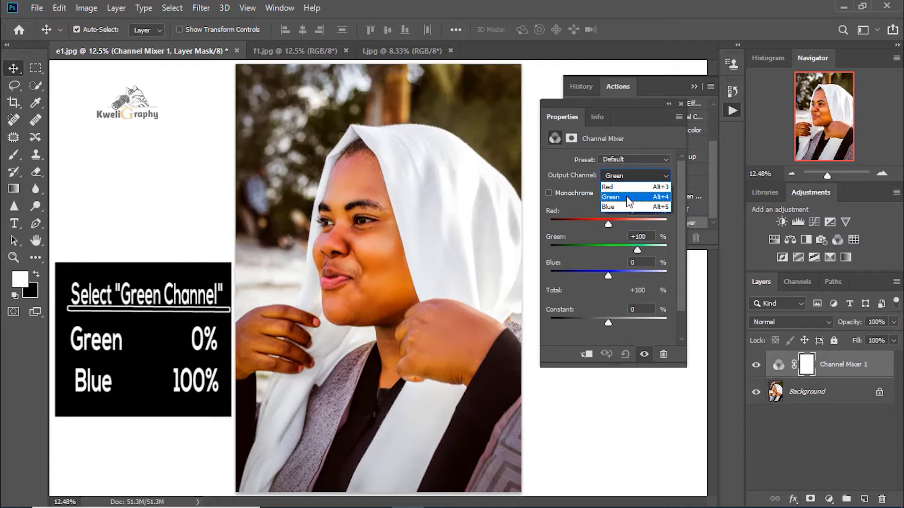
click(629, 198)
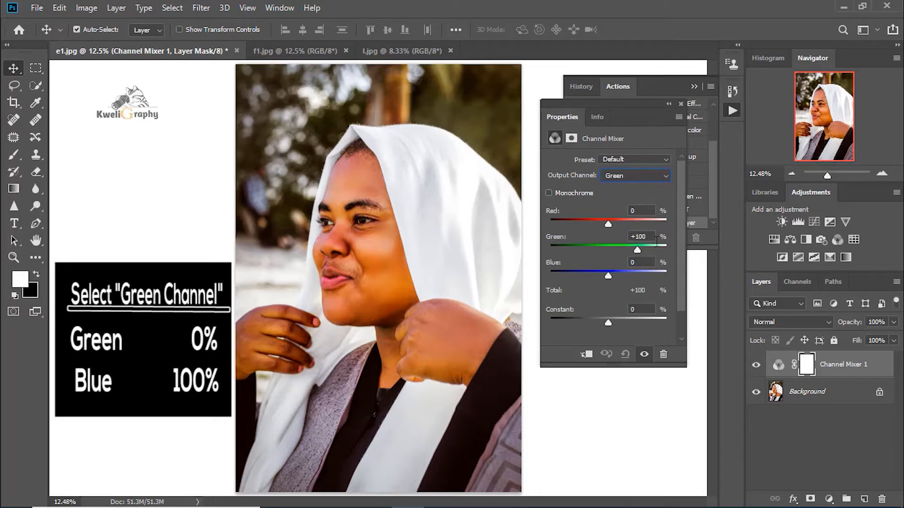
drag(628, 251, 608, 251)
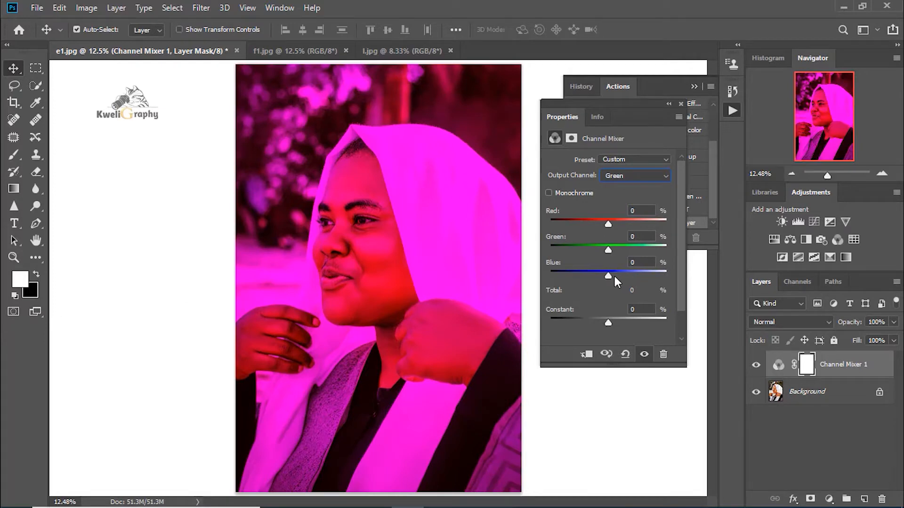
drag(607, 277, 640, 279)
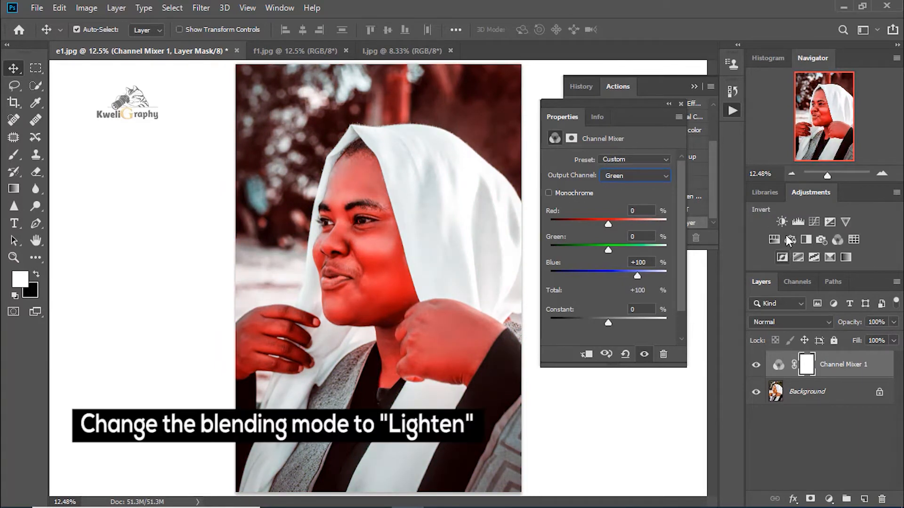
click(801, 321)
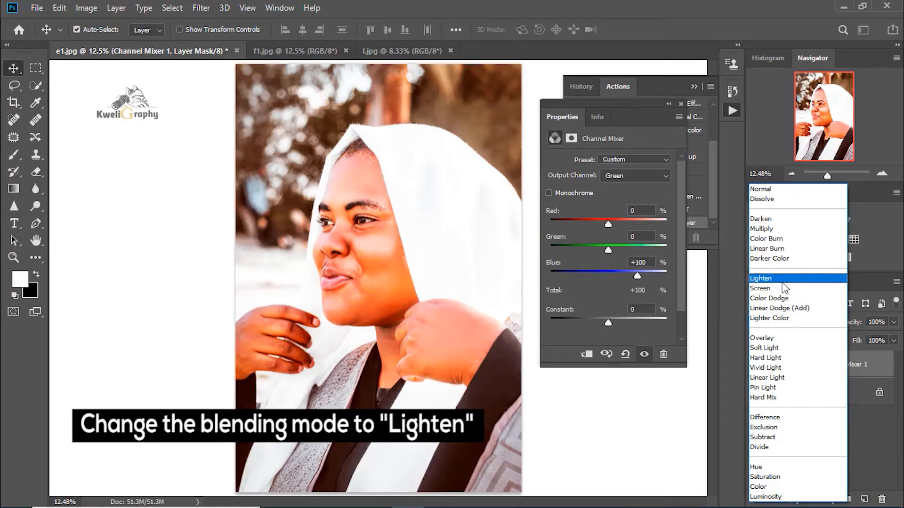
click(781, 279)
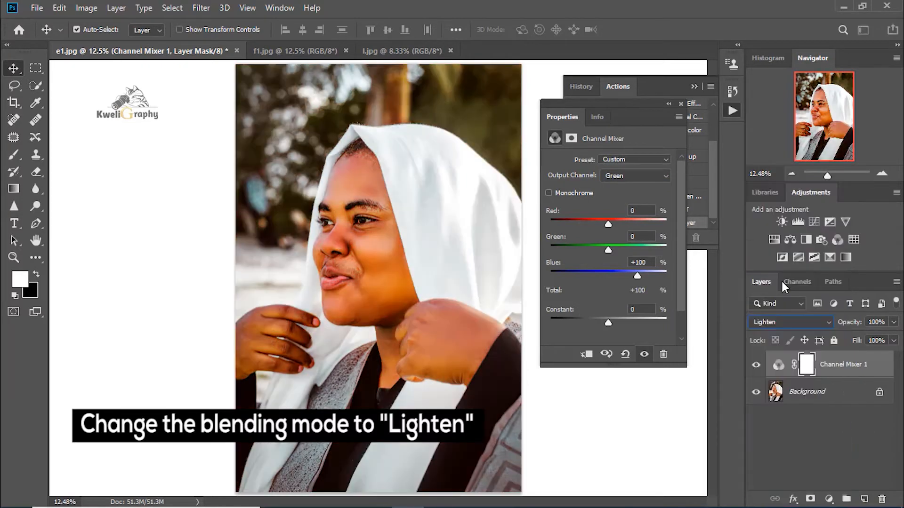
Add a Selective Color adjustment layer and set its Reds to Cyan -30% and Yellow +30%.
click(829, 498)
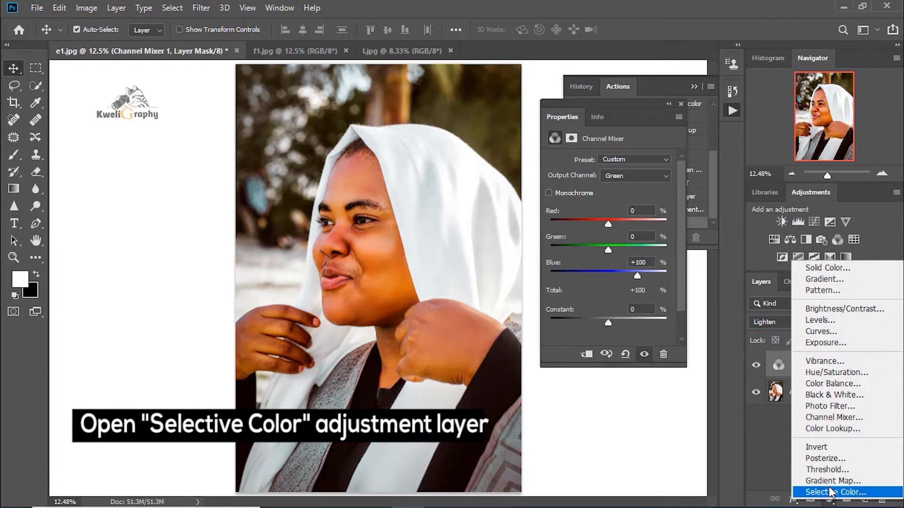
click(831, 492)
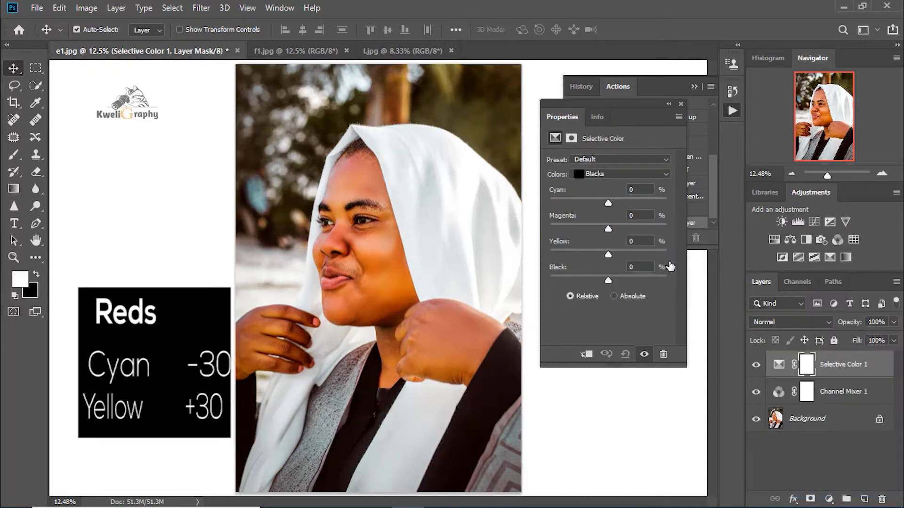
click(613, 173)
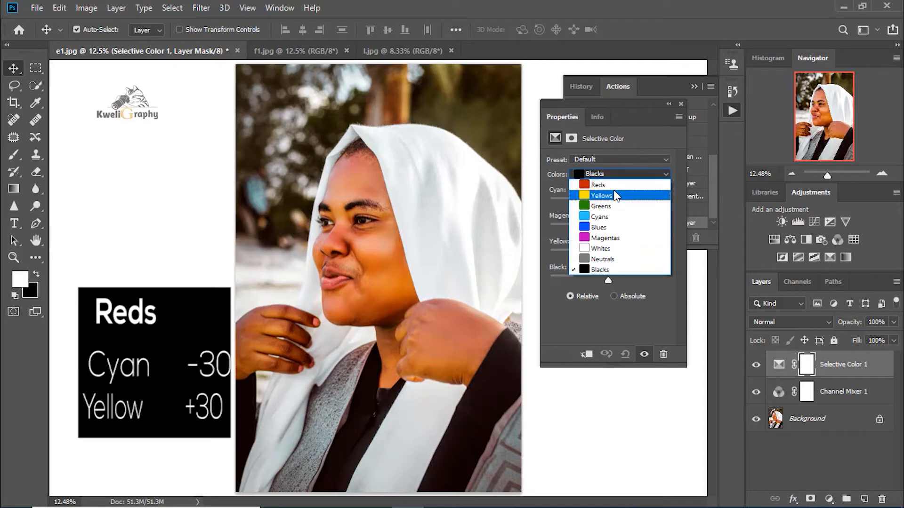
click(615, 186)
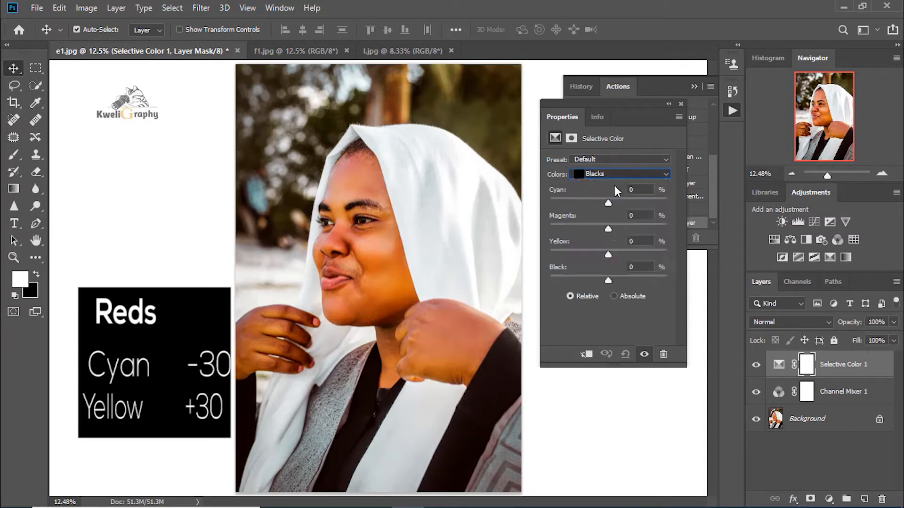
click(589, 202)
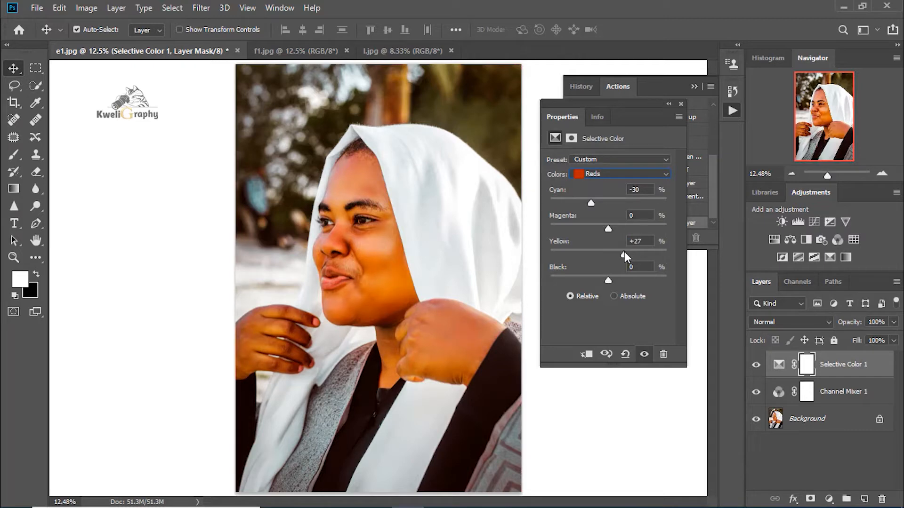
drag(623, 252, 626, 253)
Set the Cyans of the Selective Color adjustment to Cyan +100% and Yellow -100%.
click(622, 174)
click(617, 219)
drag(611, 203, 705, 207)
drag(564, 249, 547, 250)
In the Selective Color adjustment, set Magenta to -50% for the Whites and Black to +10% for the Neutrals.
click(627, 177)
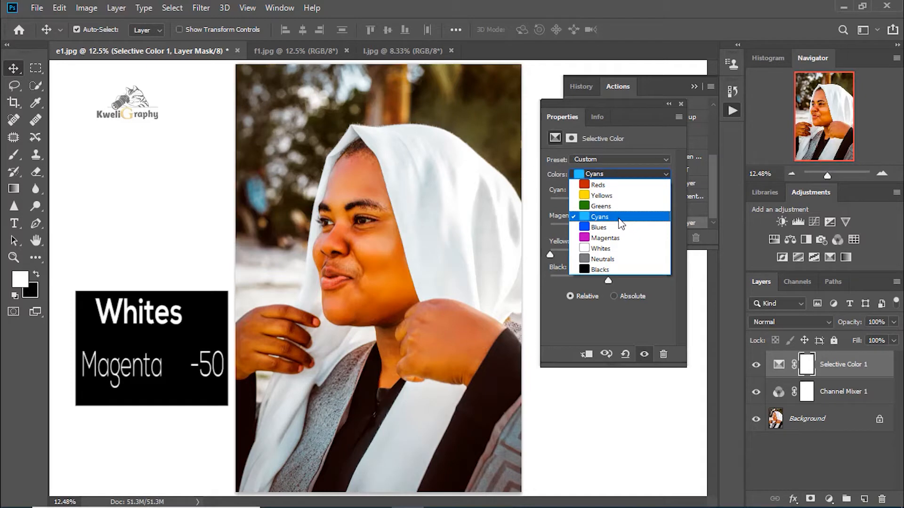
click(623, 248)
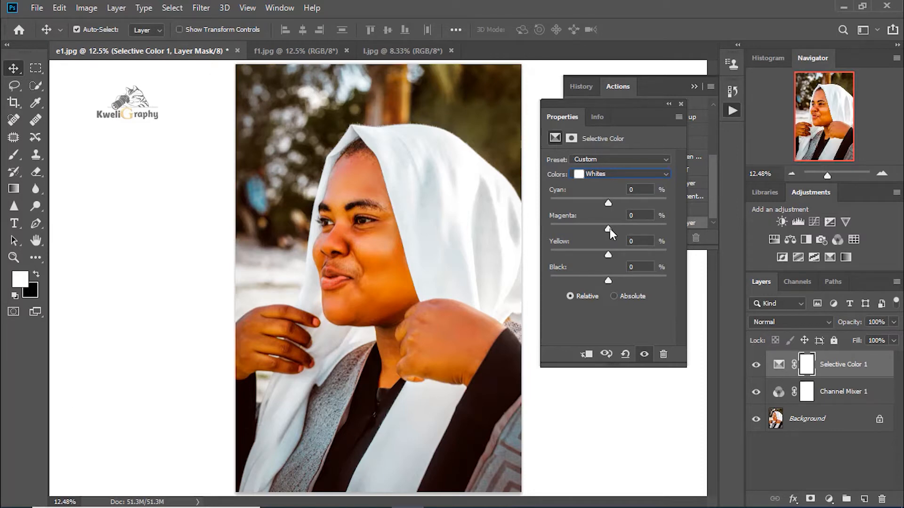
drag(610, 228, 579, 228)
click(589, 174)
click(601, 260)
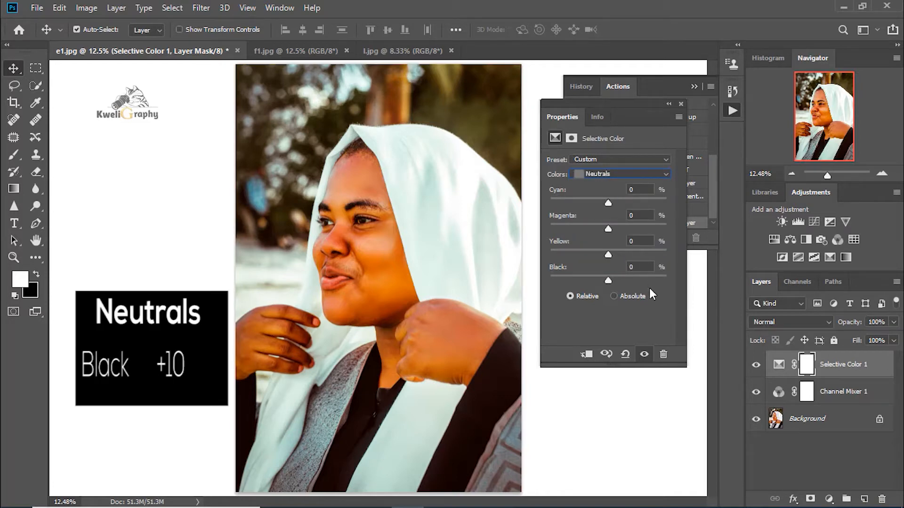
click(638, 267)
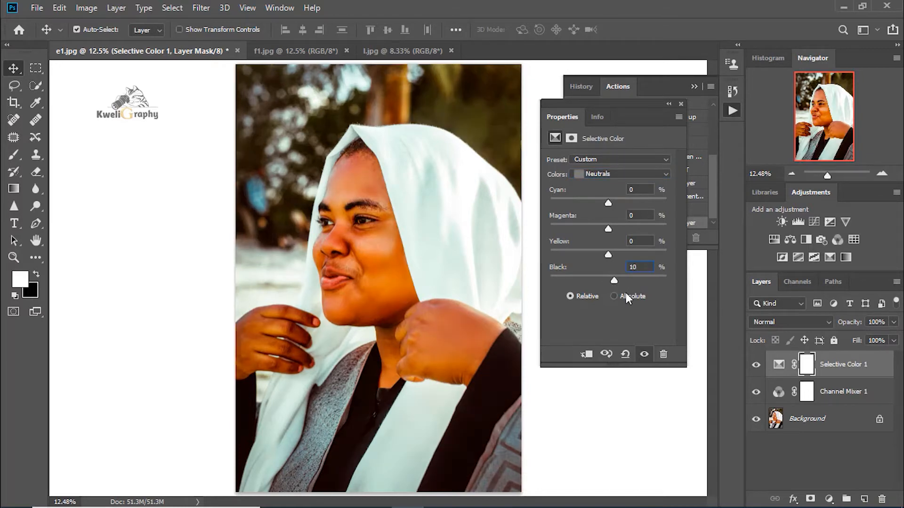
Set Yellow to -10% for the Blacks in the Selective Color adjustment, and clear the adjustment properties and actions list from the canvas.
click(624, 175)
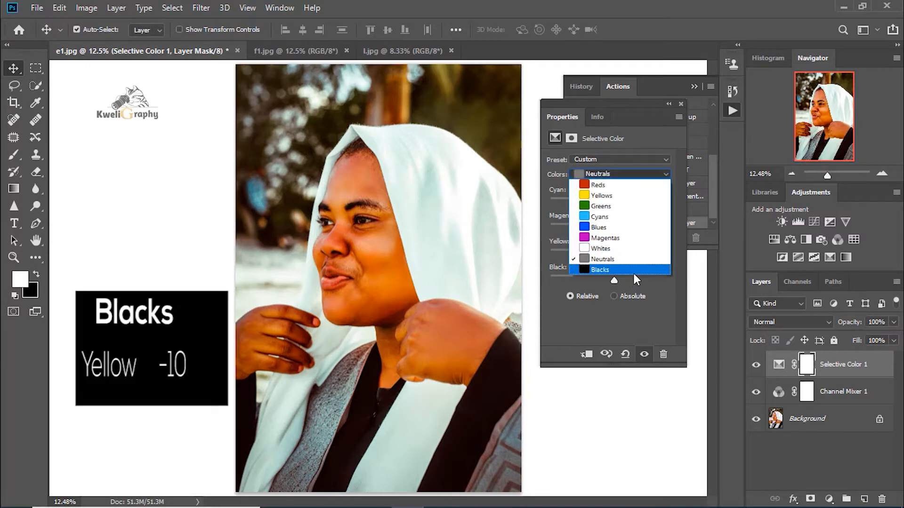
click(634, 273)
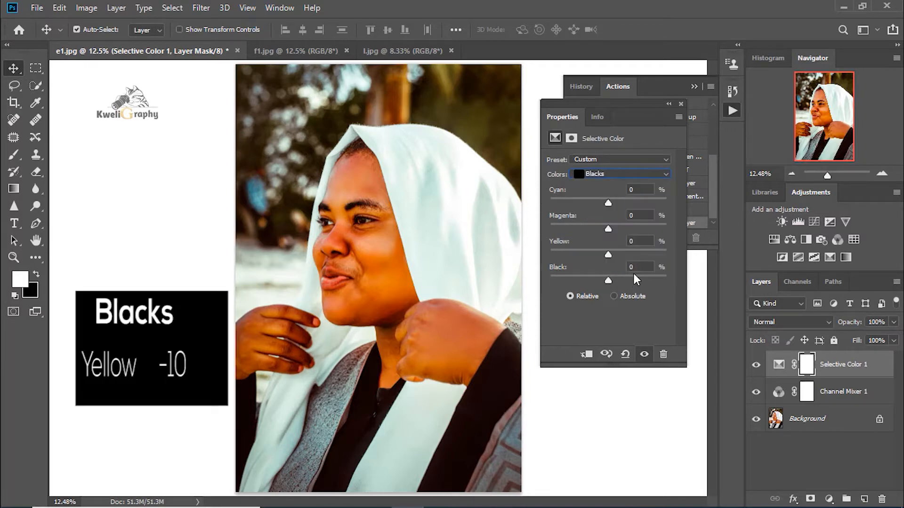
click(647, 242)
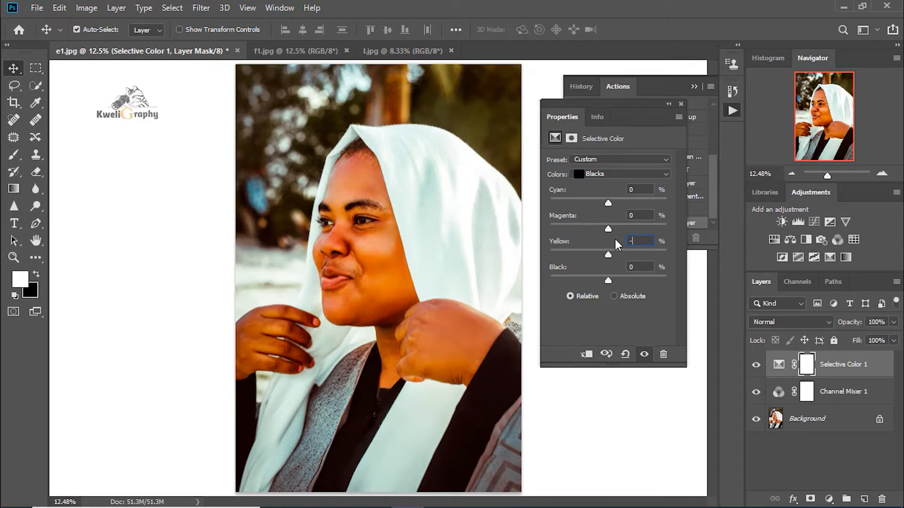
text(-10)
click(669, 104)
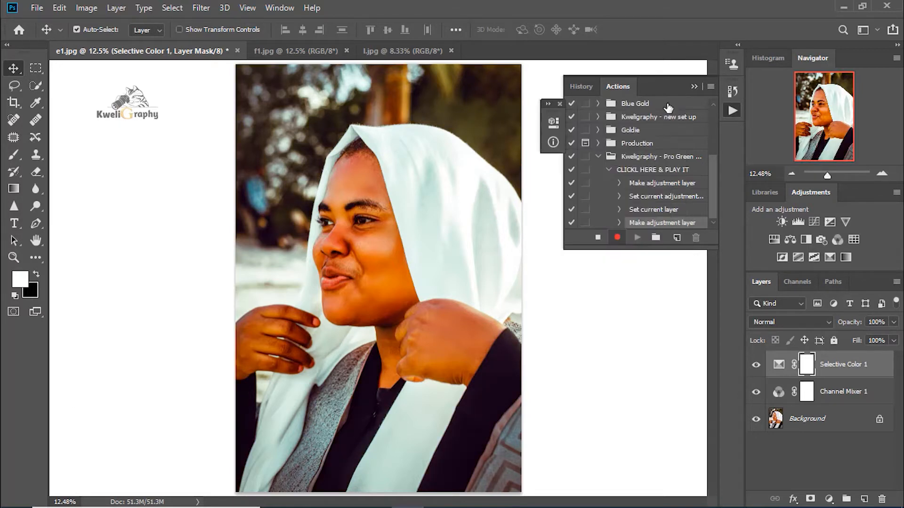
click(560, 104)
click(693, 87)
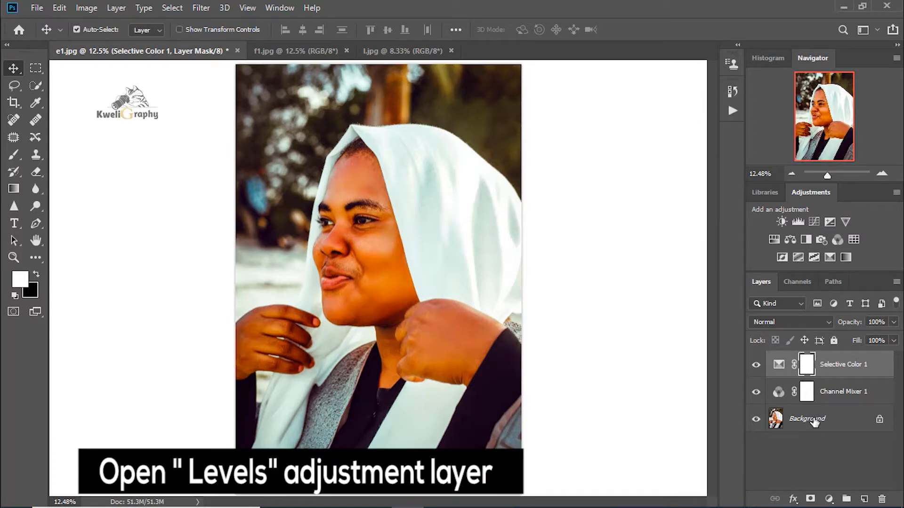
Add a Levels adjustment layer and set its Green channel to shadow input 20 and highlight input 240.
click(830, 499)
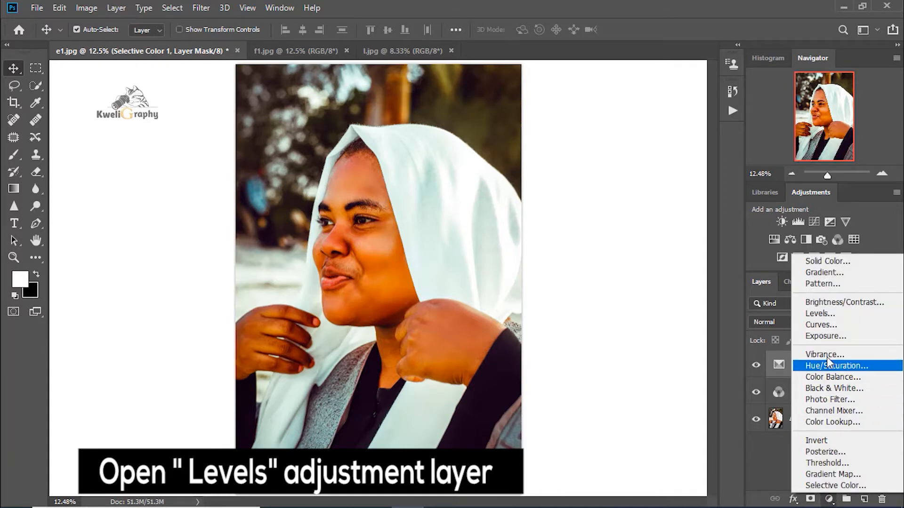
click(829, 314)
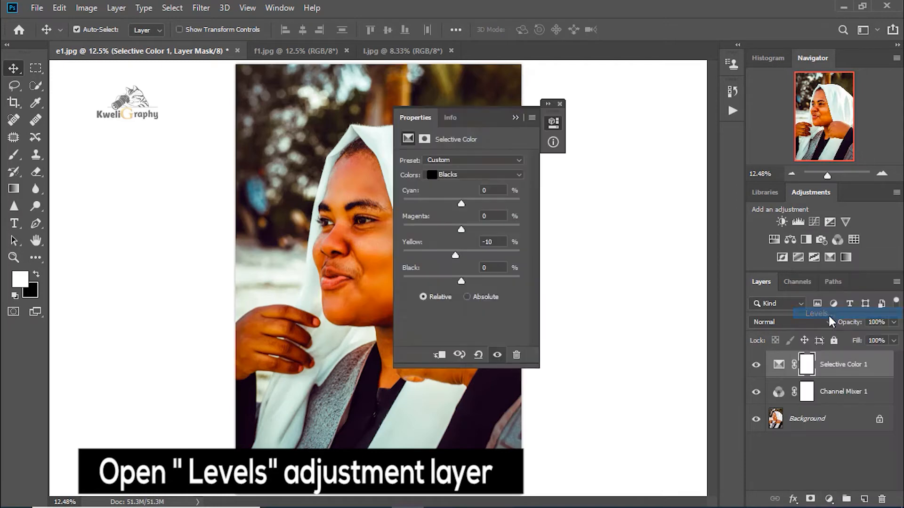
drag(485, 118, 614, 115)
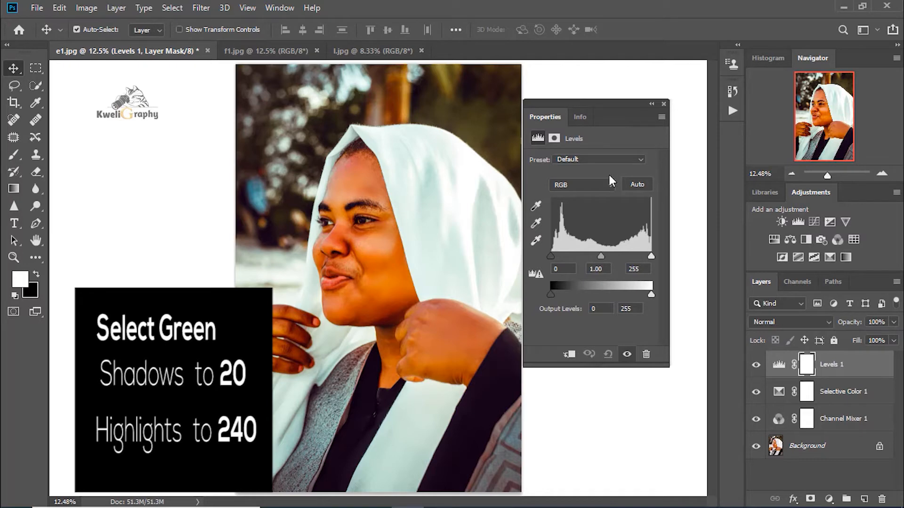
click(576, 184)
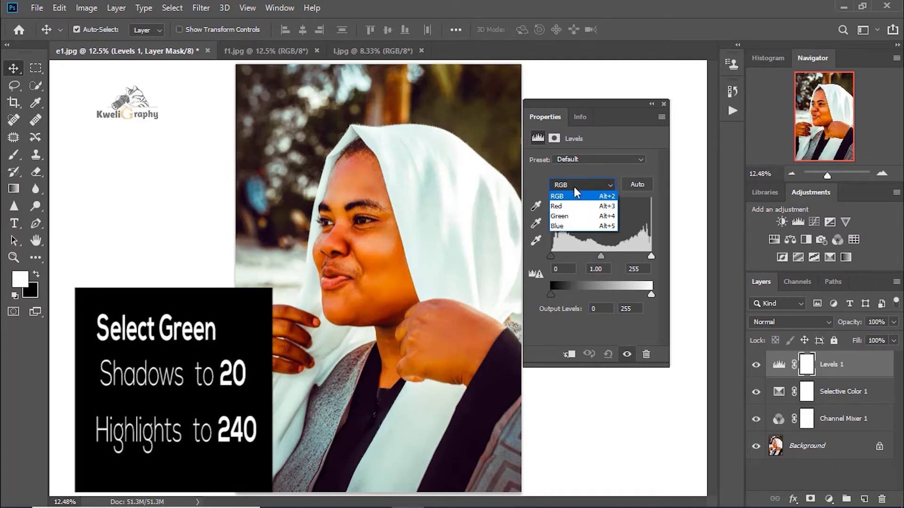
click(583, 216)
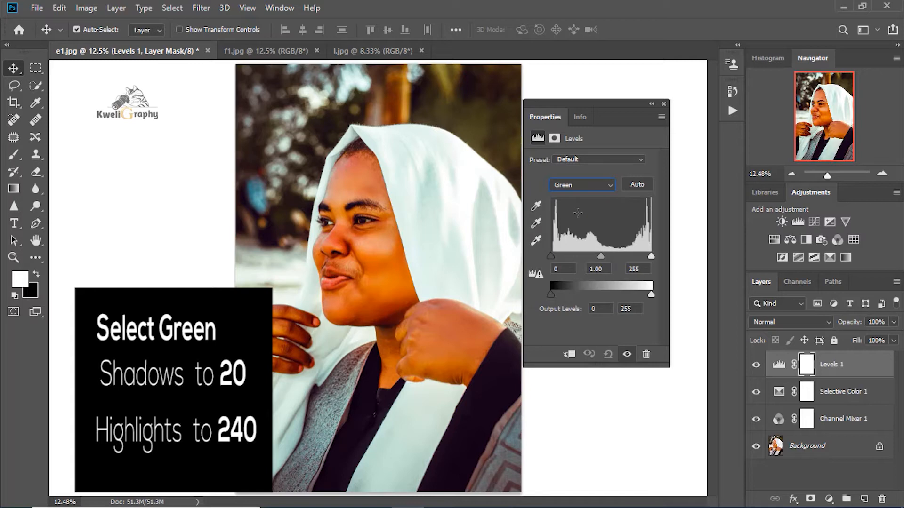
click(564, 269)
text(20)
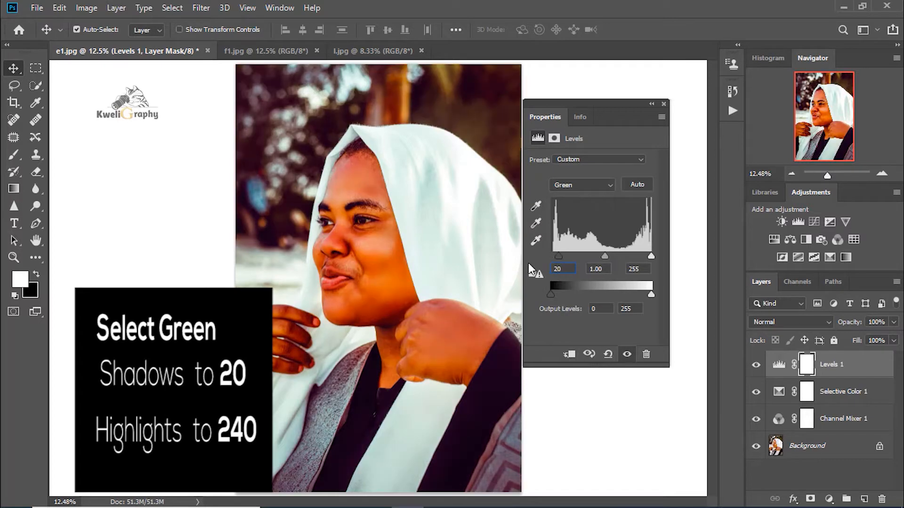
click(643, 270)
double_click(643, 269)
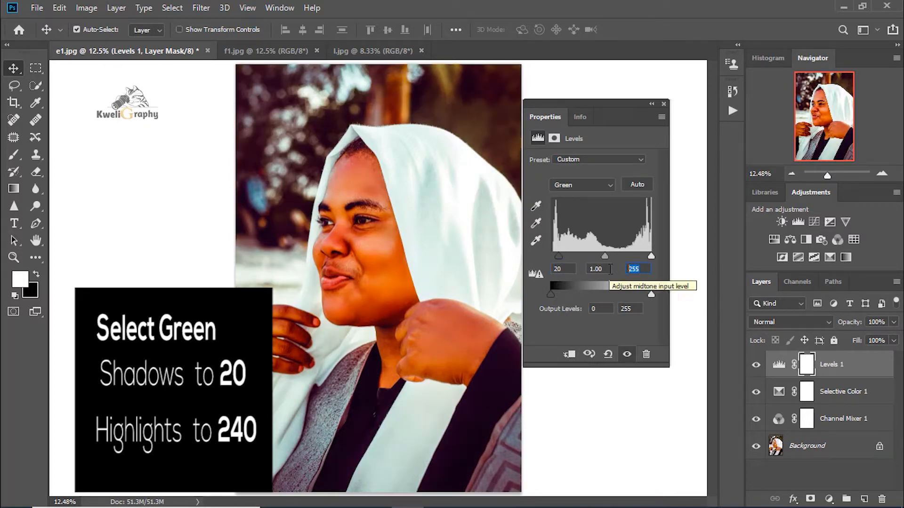
text(240)
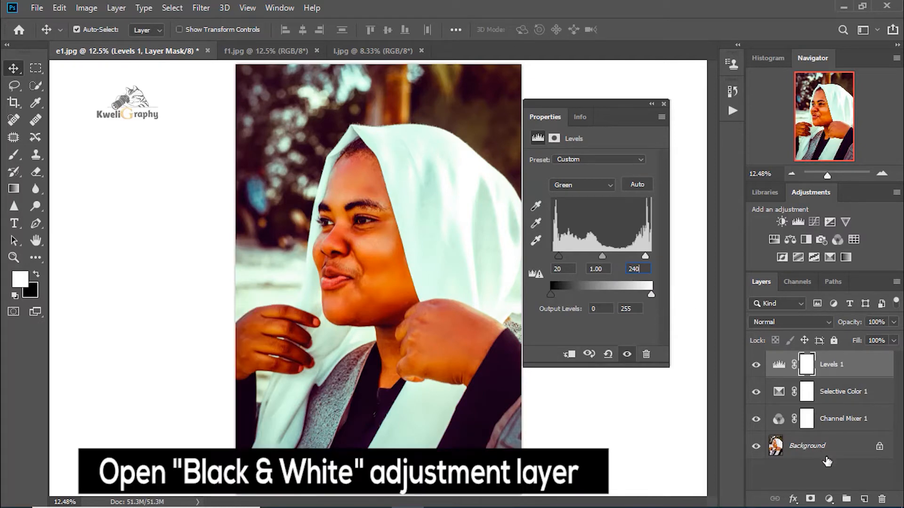
Add a Black & White adjustment layer above the Levels layer and apply the Neutral Density preset.
click(830, 499)
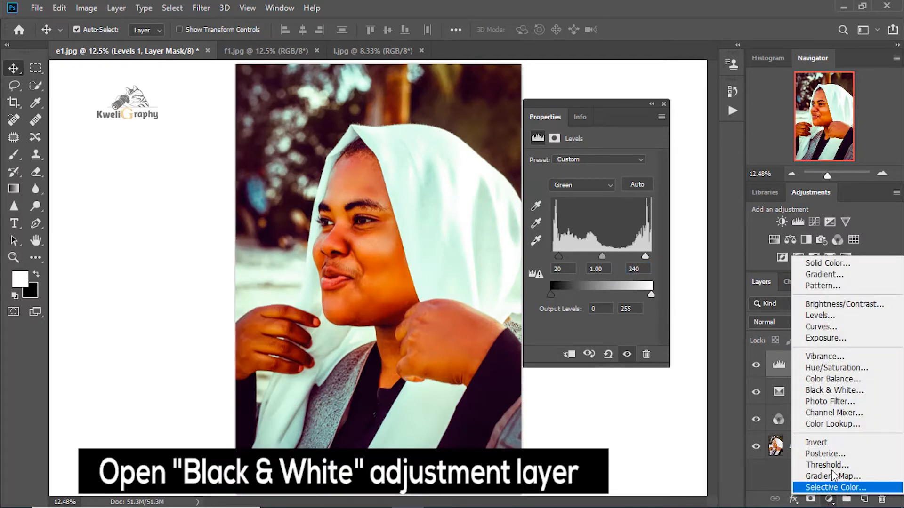
click(822, 391)
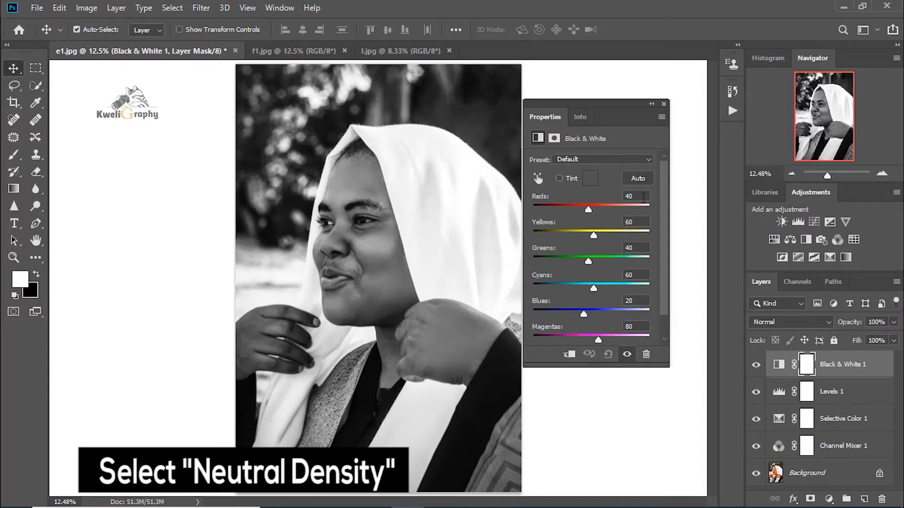
click(636, 157)
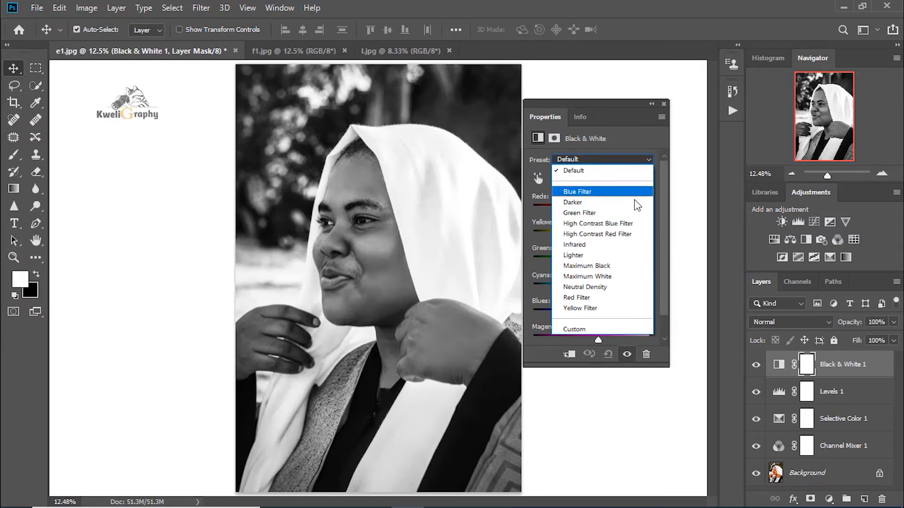
click(624, 288)
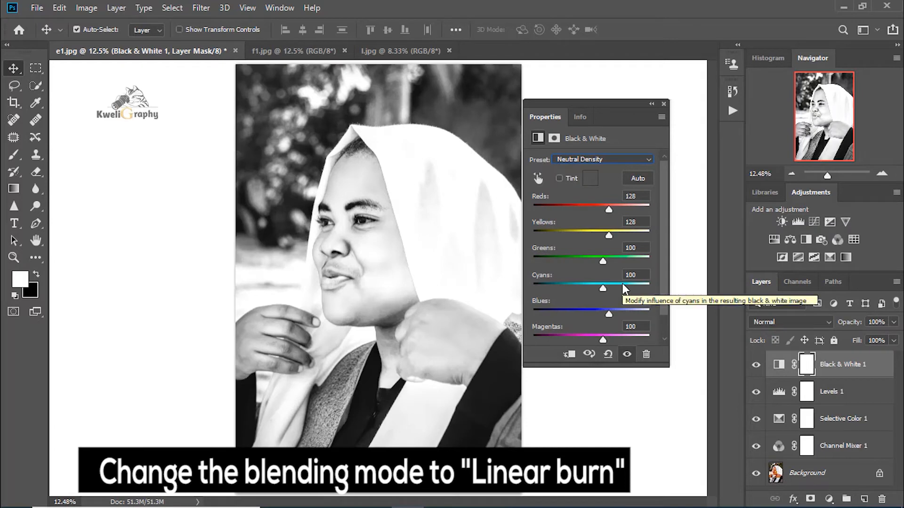
Set the Black & White layer's blending mode to Linear Burn and its Fill to 10%, and collapse the adjustment properties.
click(809, 322)
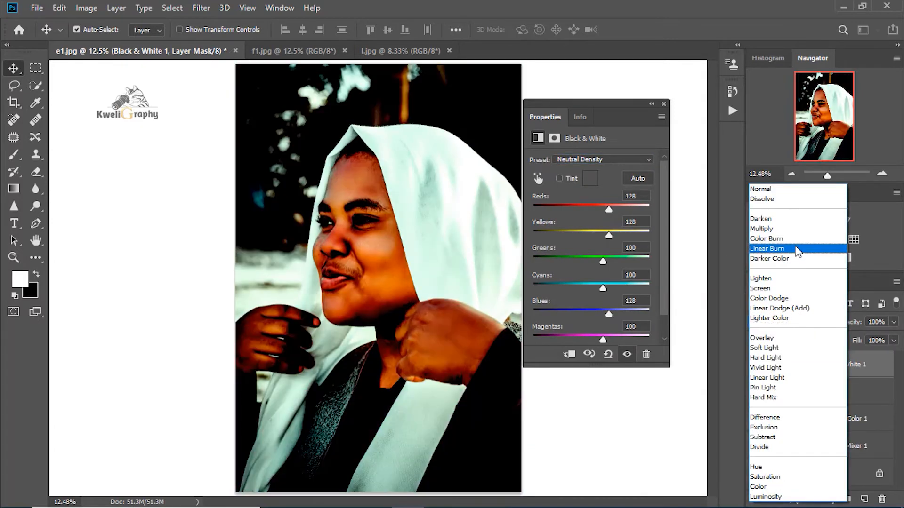
click(797, 249)
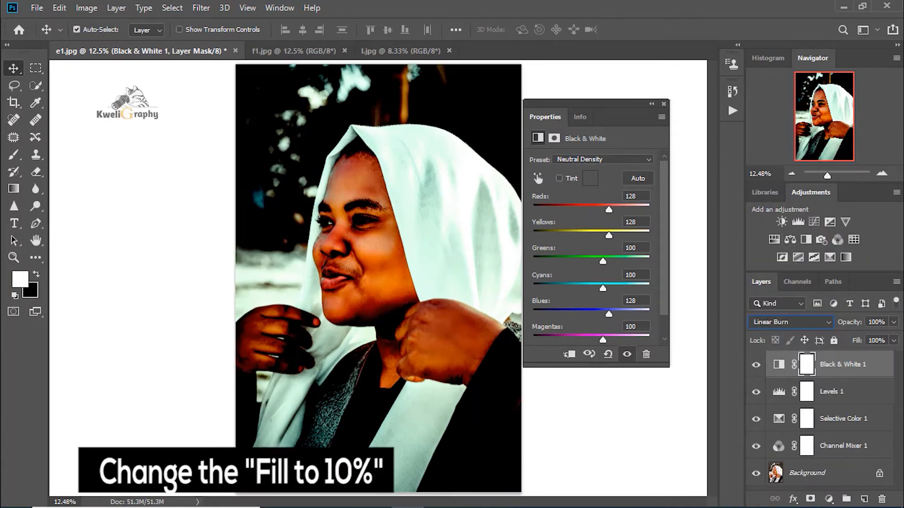
click(893, 340)
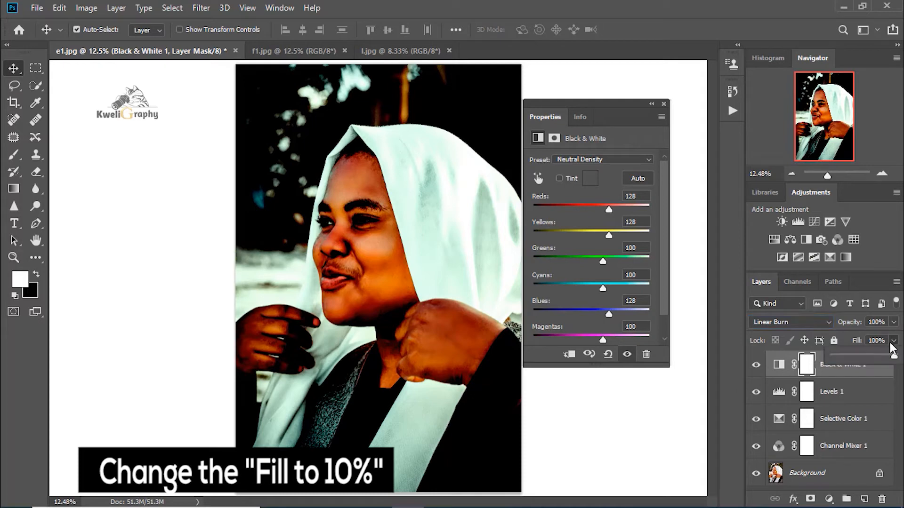
click(838, 355)
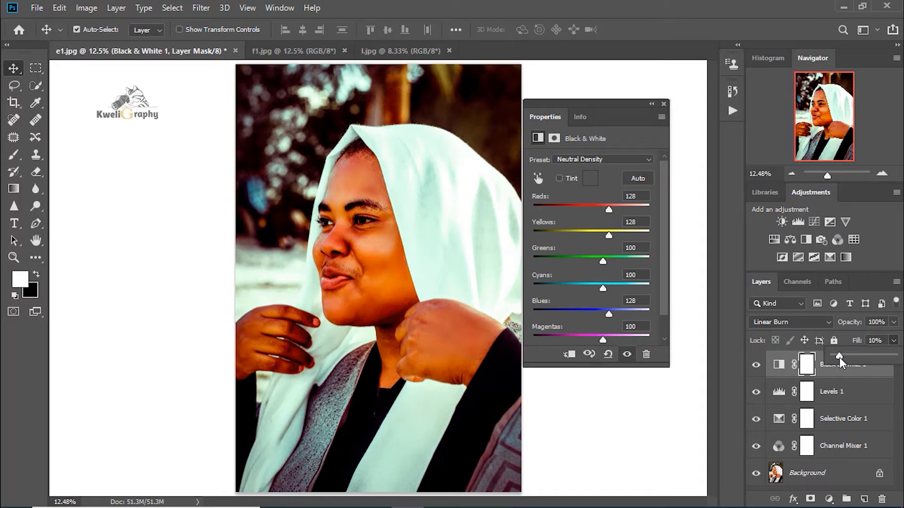
drag(838, 358, 838, 357)
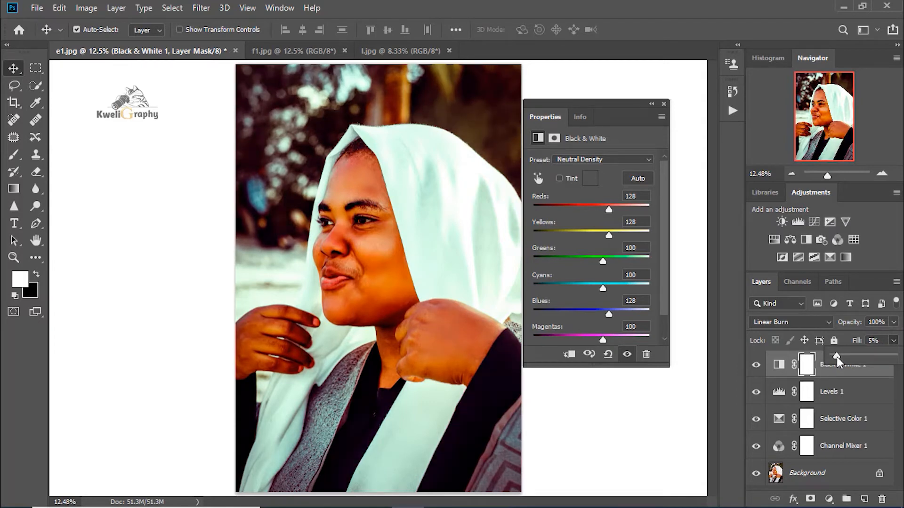
mouse_move(837, 356)
mouse_down()
mouse_move(861, 357)
mouse_move(841, 362)
mouse_up()
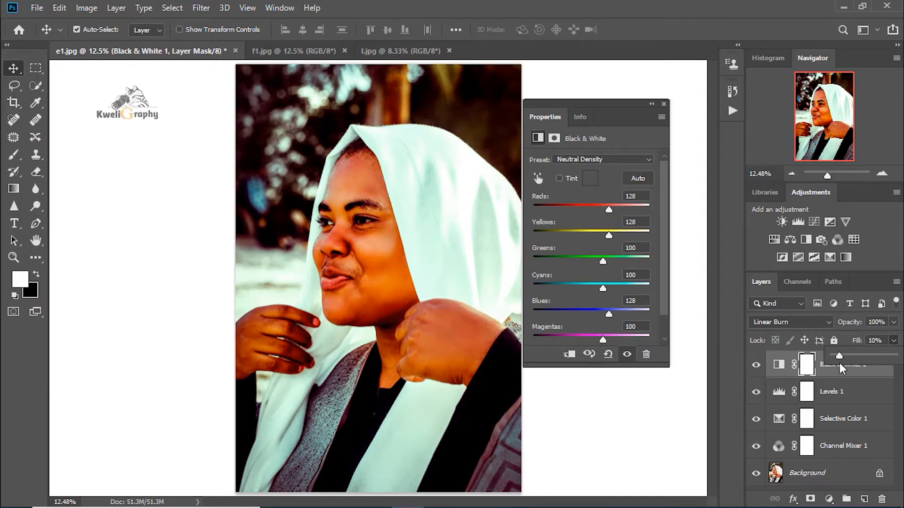
click(651, 104)
Group the four adjustment layers from Black & White to Channel Mixer and rename the group "Pro Green & Teal".
mouse_move(883, 499)
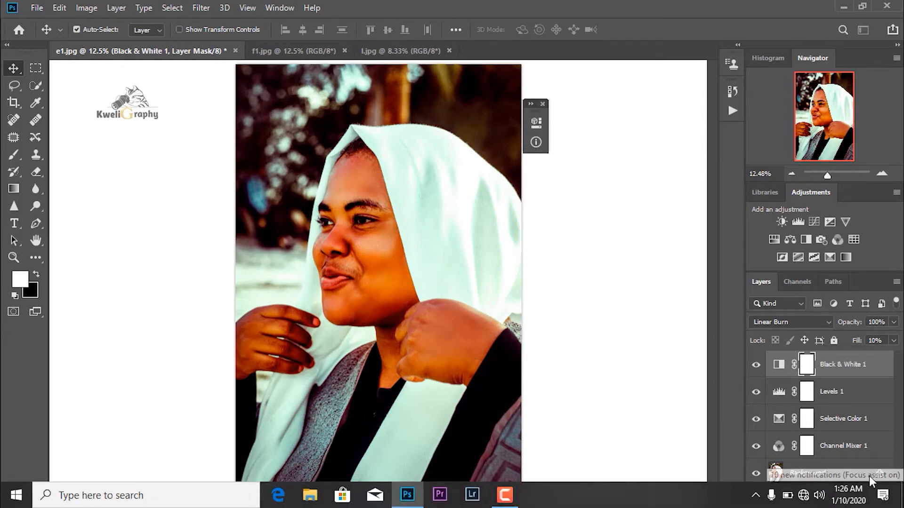
shift+click(856, 454)
key(ctrl+g)
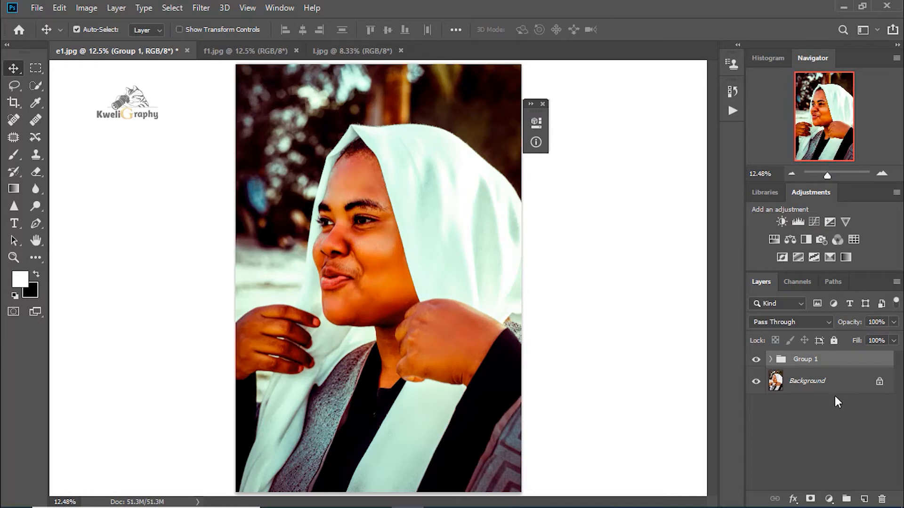
double_click(804, 359)
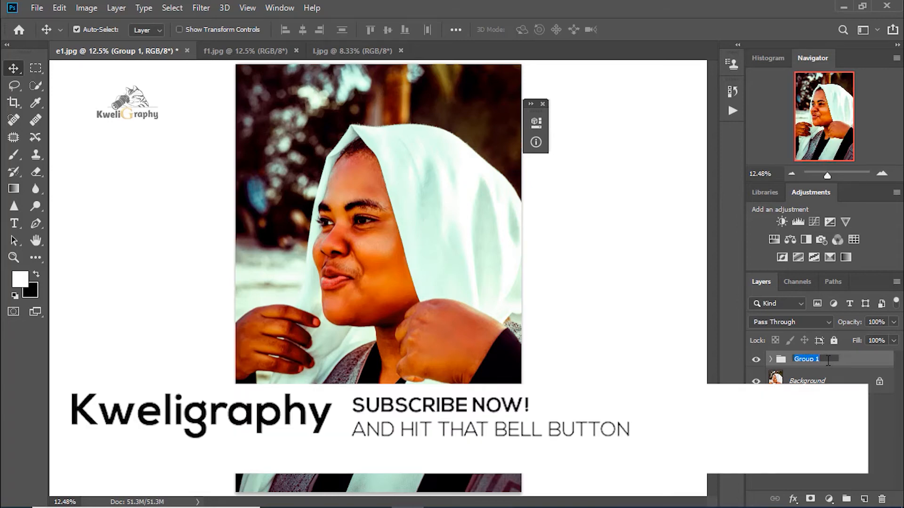
text(Pro Green)
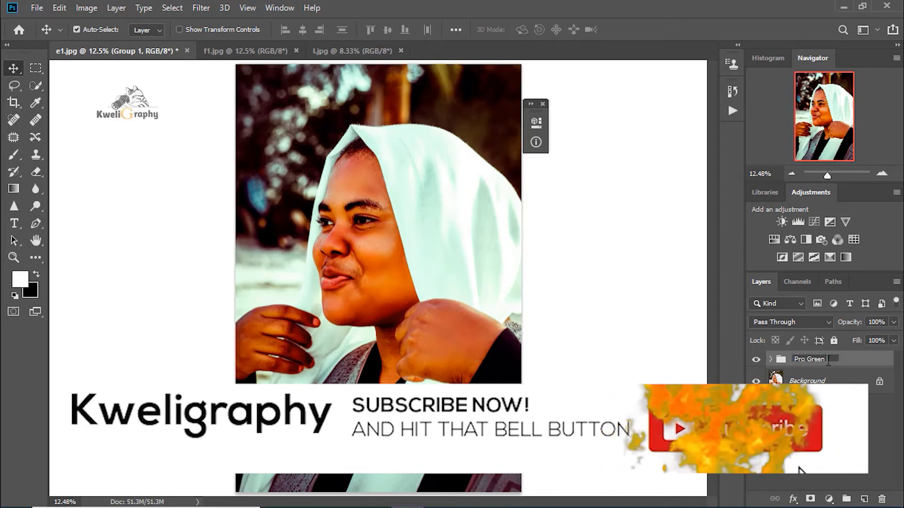
text( &)
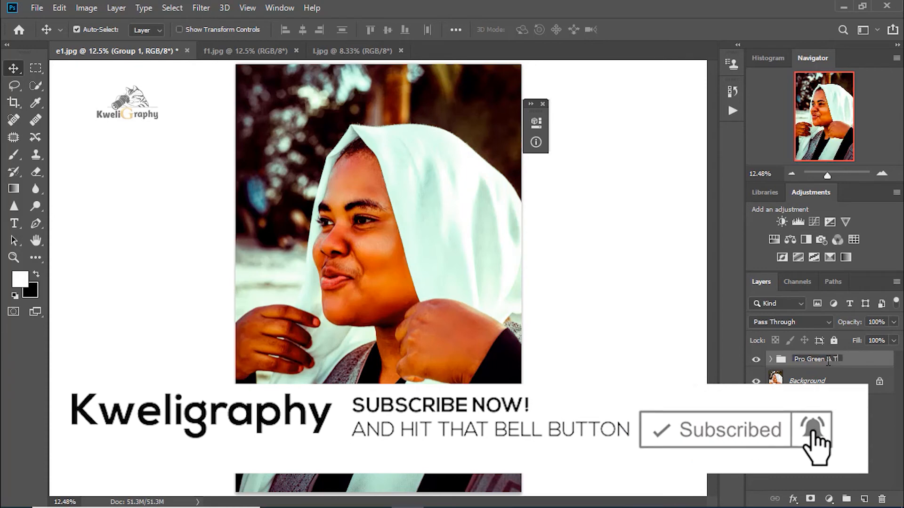
text( Teal)
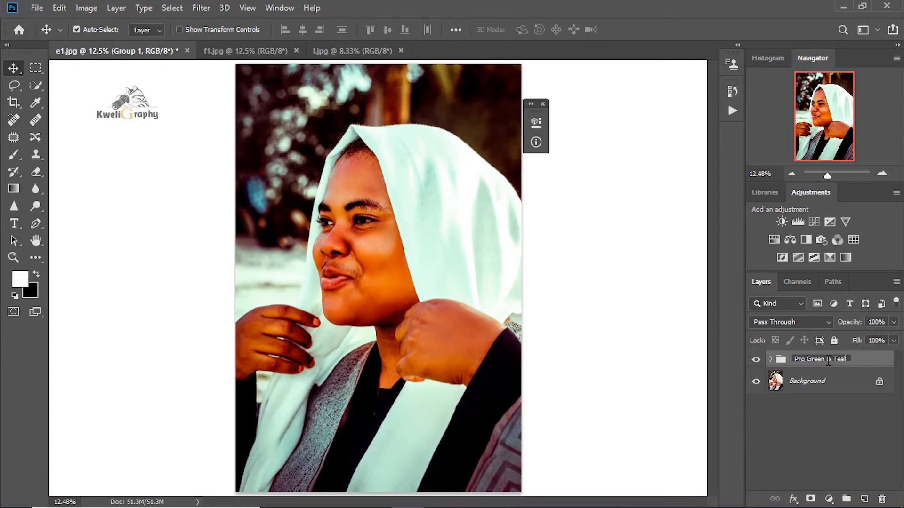
key(Return)
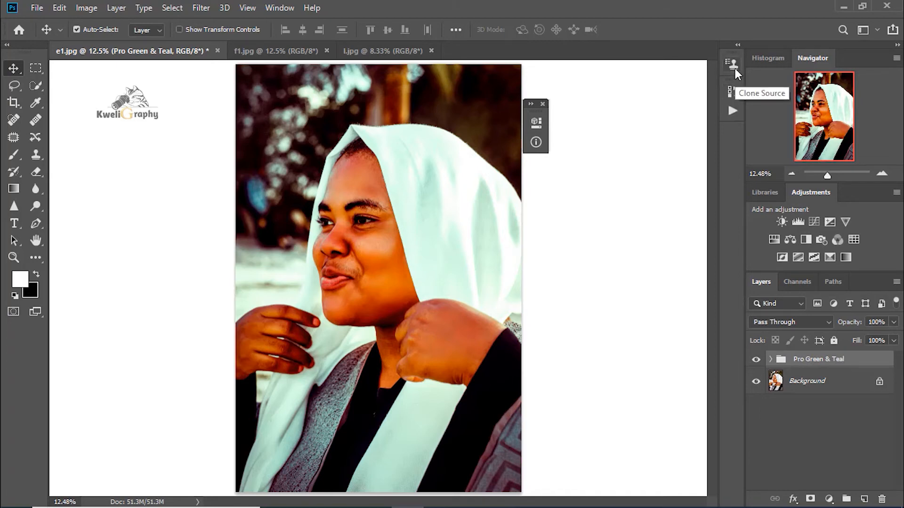
Clear the collapsed adjustment properties from the canvas and stop recording the action.
click(540, 119)
click(542, 103)
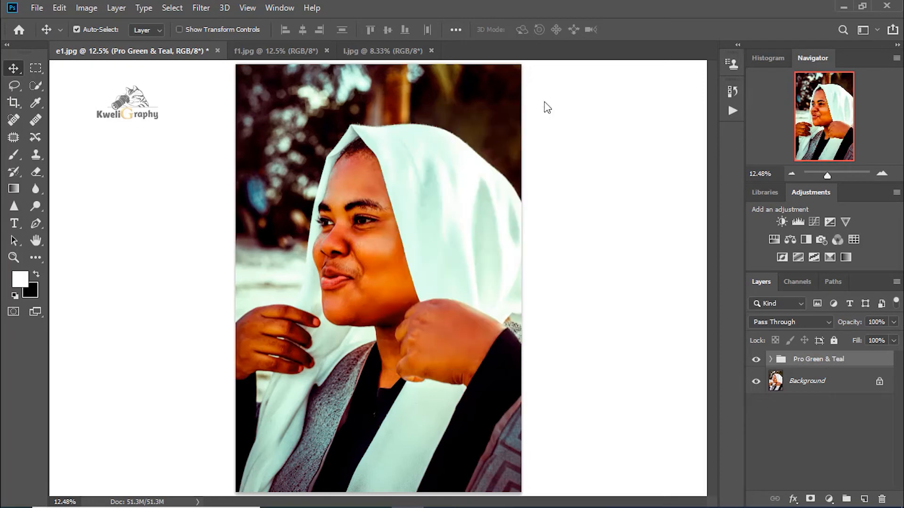
click(727, 92)
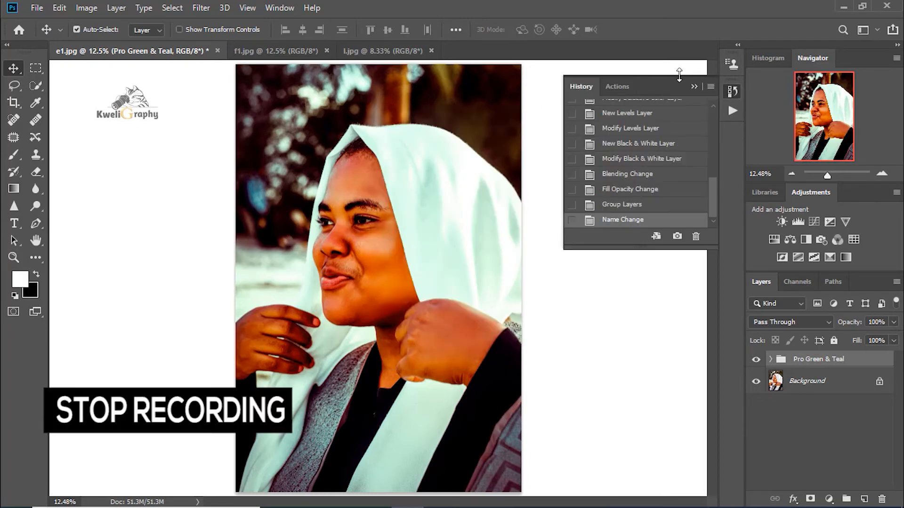
click(625, 87)
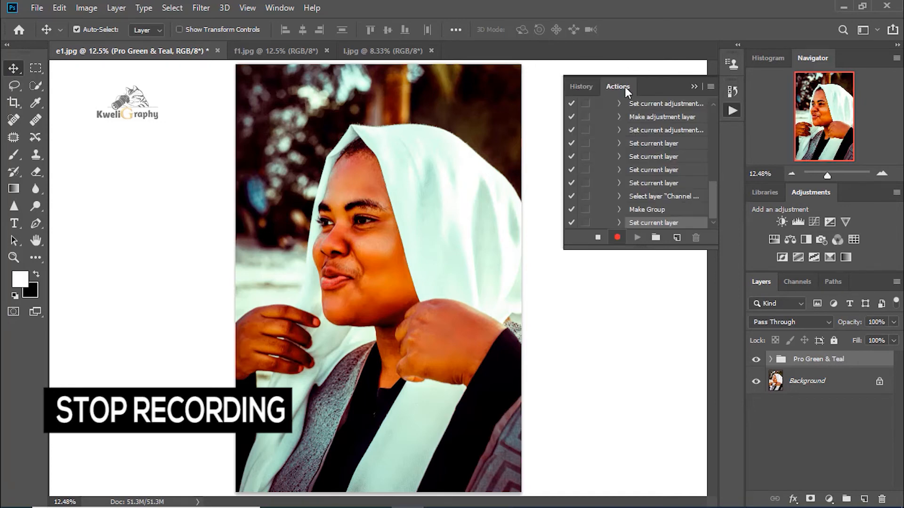
click(598, 238)
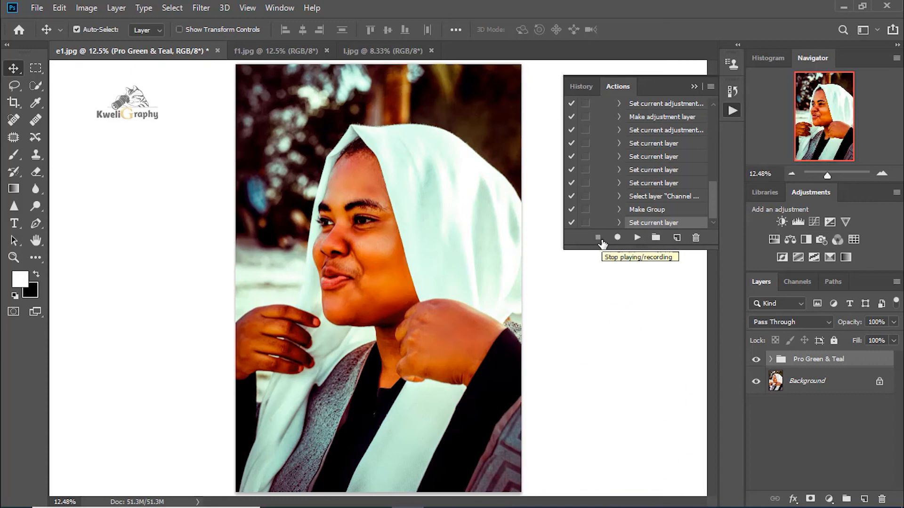
Collapse the recorded action and its Kweligraphy - Pro Green set, and enlarge the actions list to fit all action sets.
scroll(670, 132, up, 10)
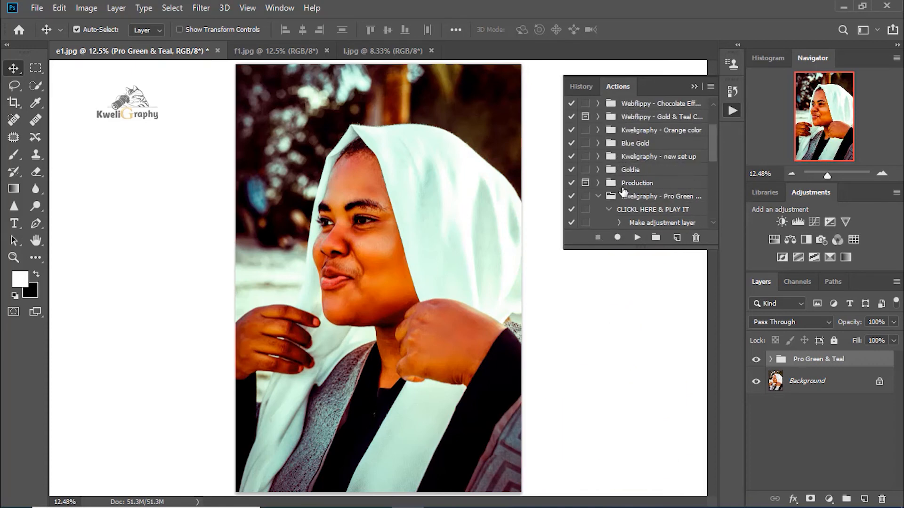
scroll(616, 169, down, 1)
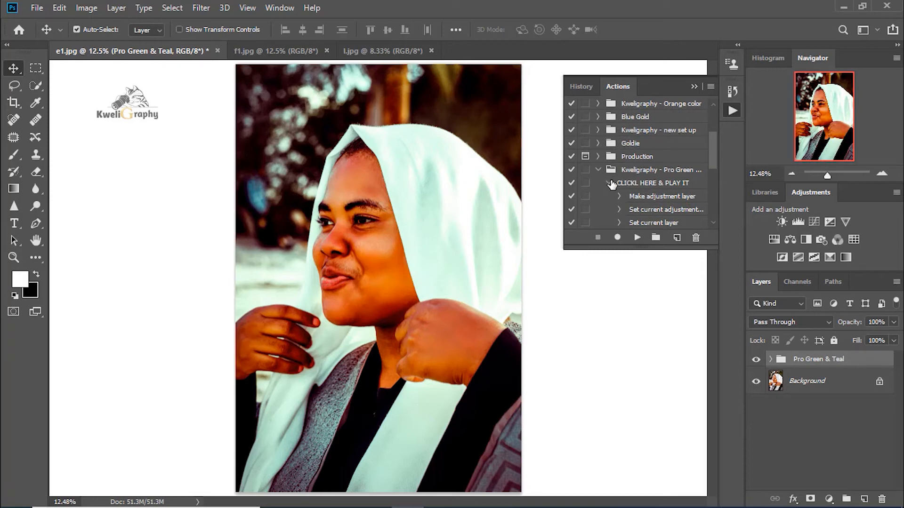
click(610, 182)
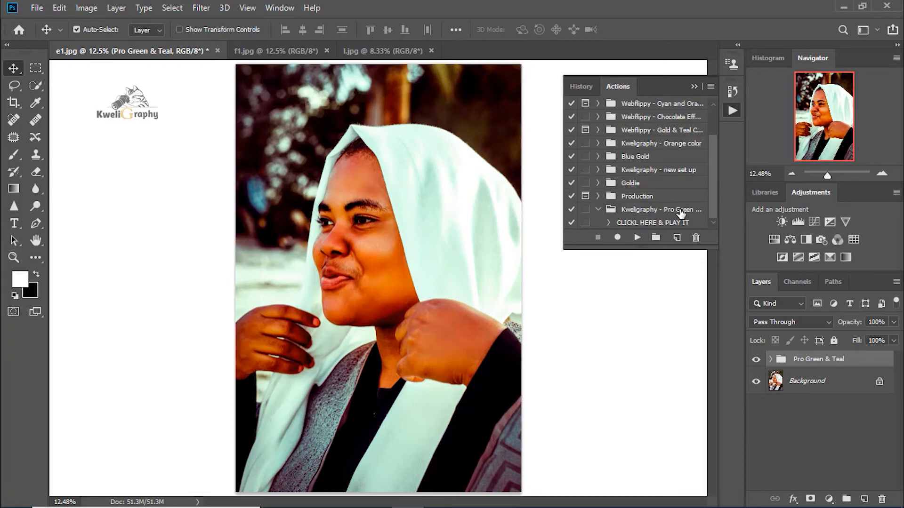
click(597, 211)
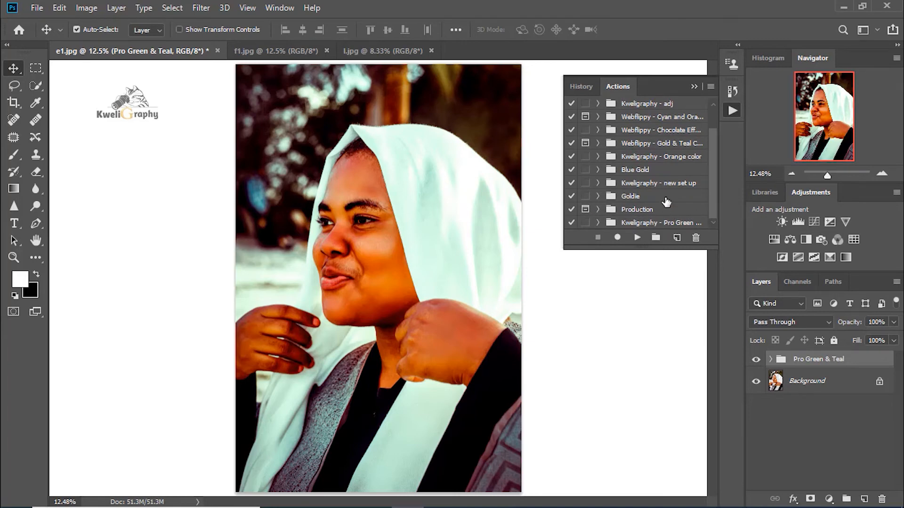
drag(665, 246, 667, 297)
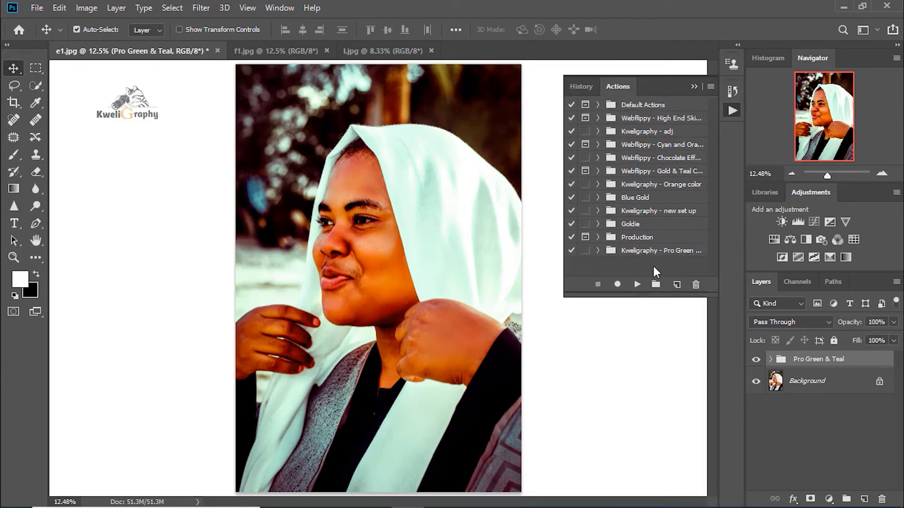
click(604, 253)
click(604, 253)
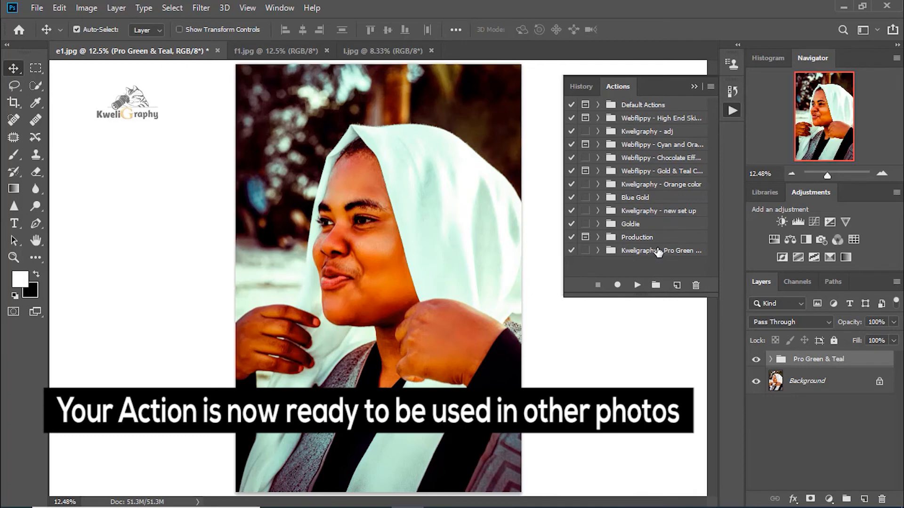
Put away the actions list and toggle the Pro Green & Teal group's visibility in e1.jpg to compare before and after.
click(695, 86)
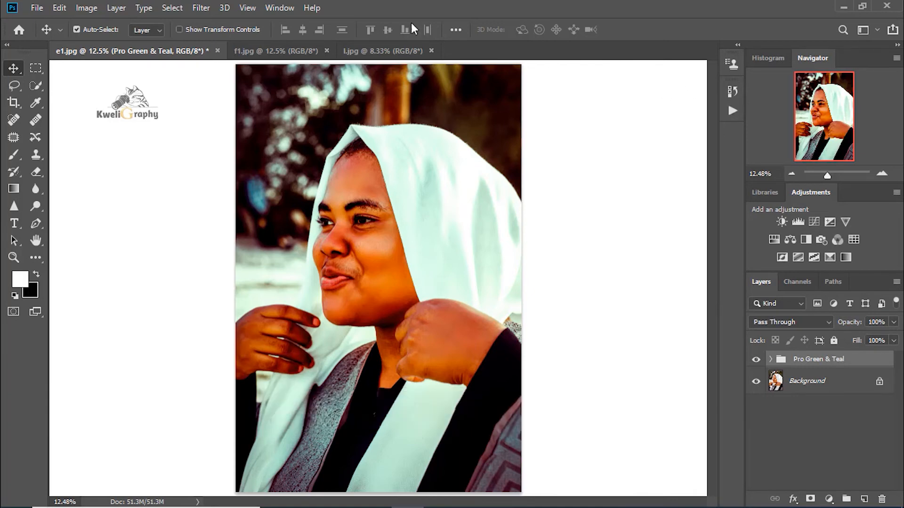
click(309, 52)
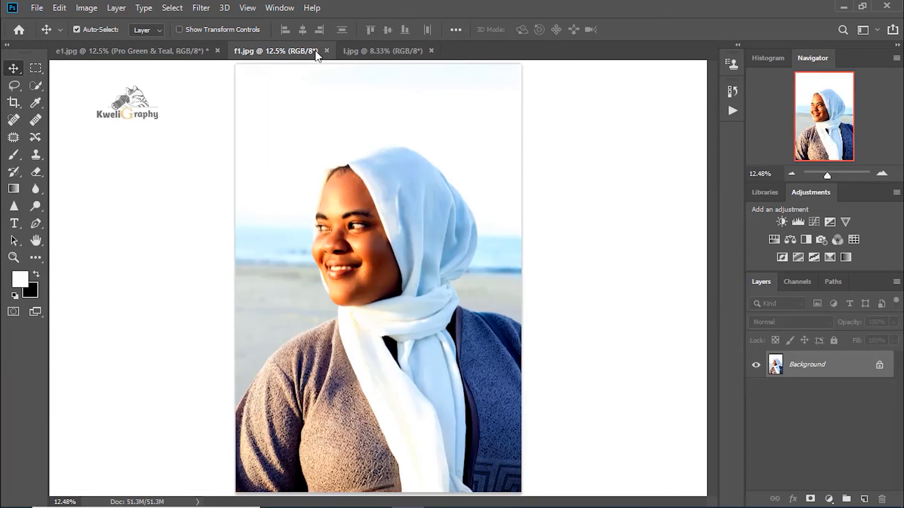
click(197, 52)
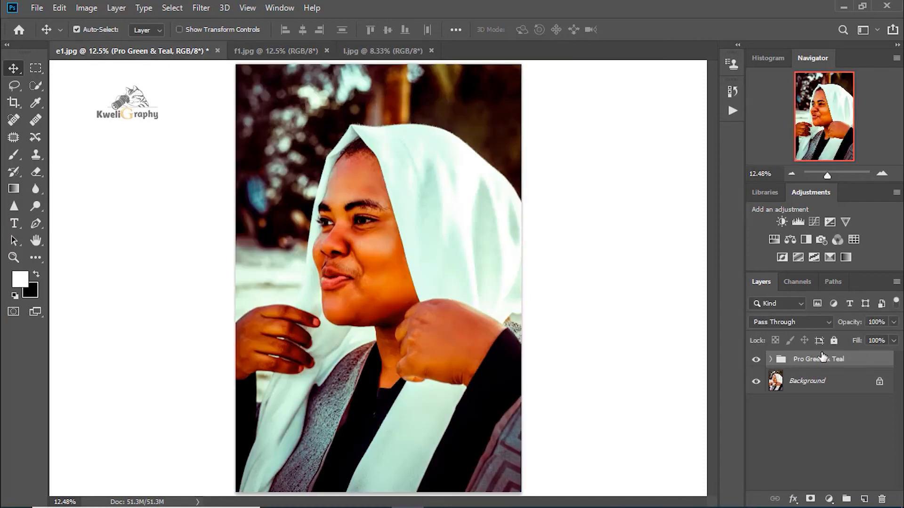
click(756, 361)
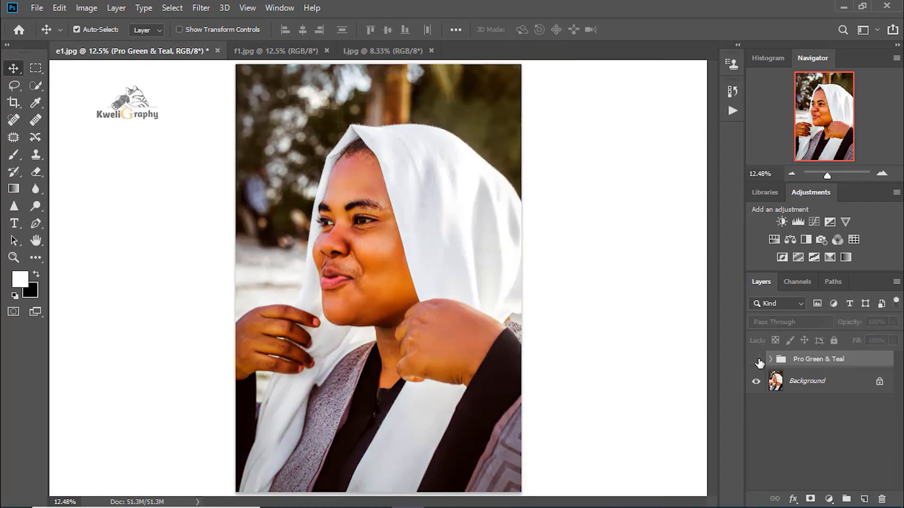
click(757, 361)
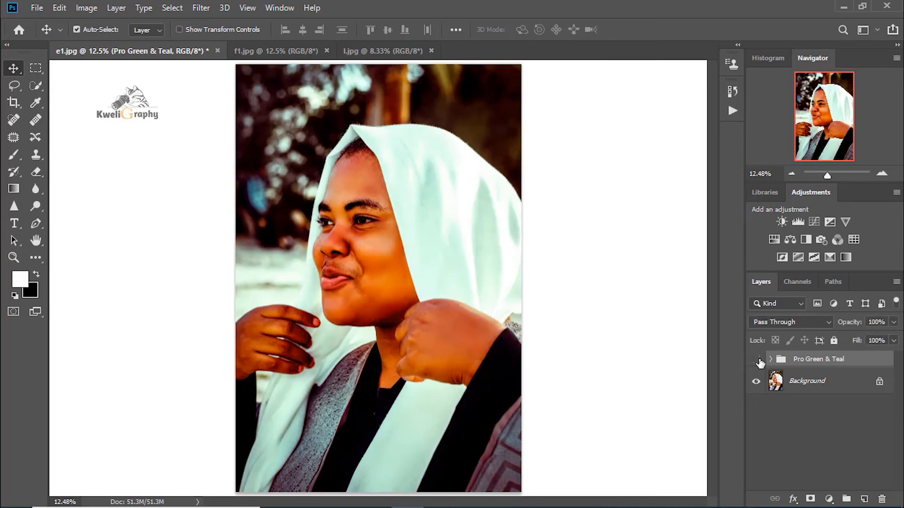
click(757, 361)
click(757, 361)
Play the CLICKL HERE & PLAY IT action from the Kweligraphy - Pro Green set on f1.jpg.
click(277, 52)
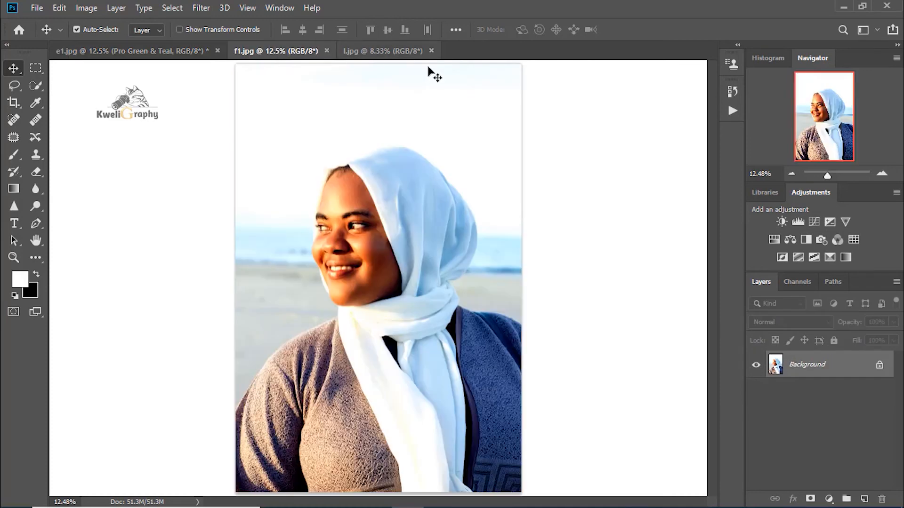
click(275, 8)
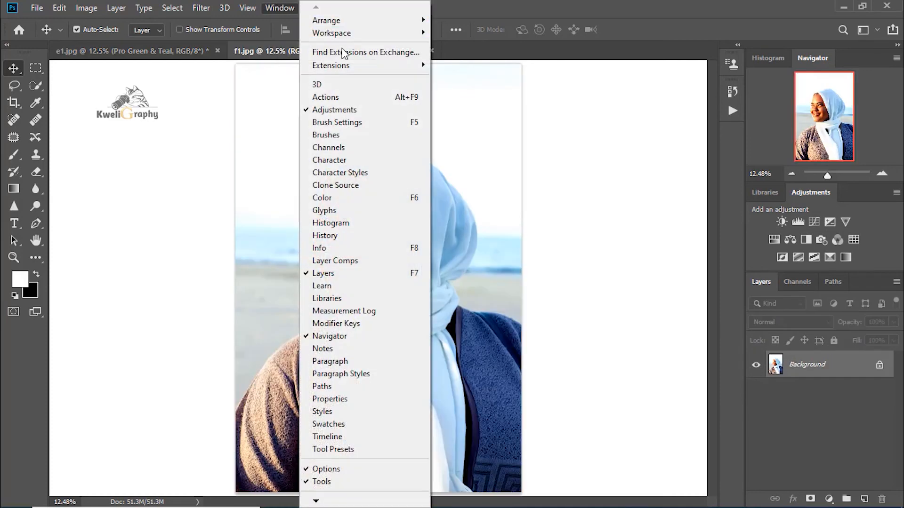
click(356, 98)
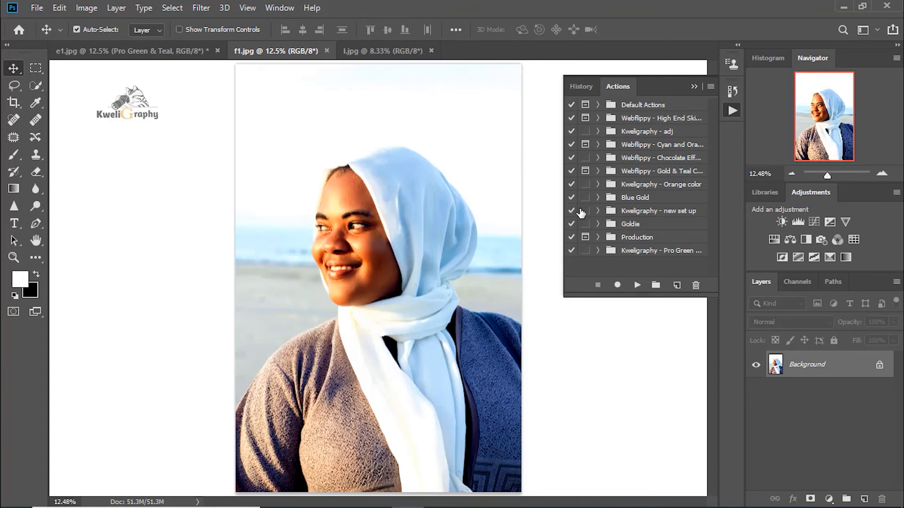
click(598, 250)
click(632, 265)
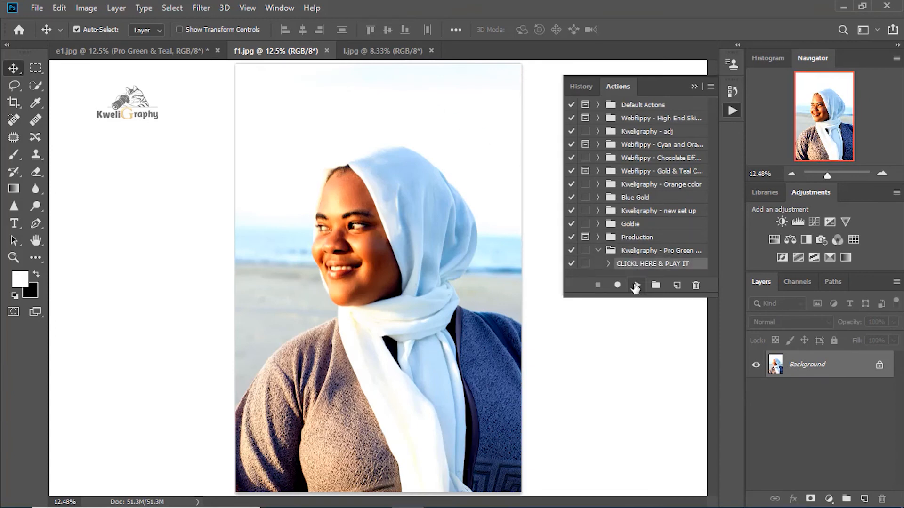
click(636, 286)
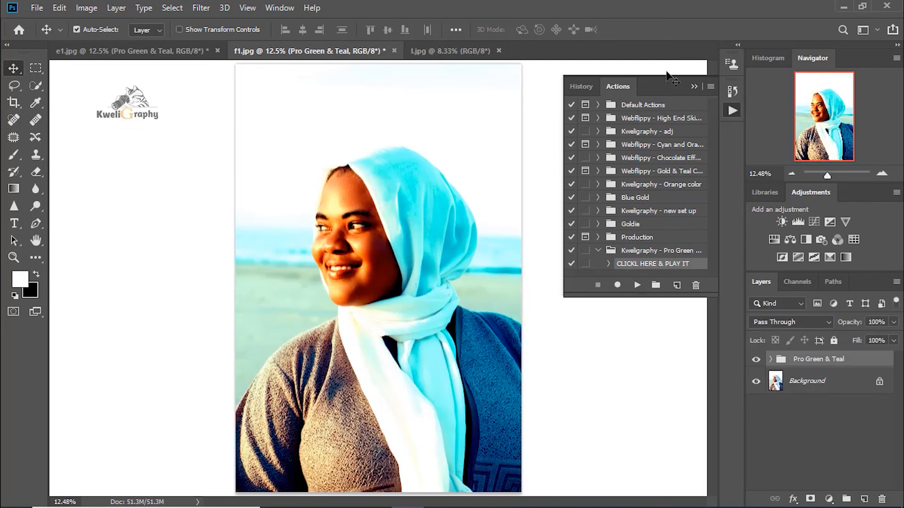
Put away the actions list and toggle the Pro Green & Teal group's visibility in f1.jpg to compare before and after.
click(694, 85)
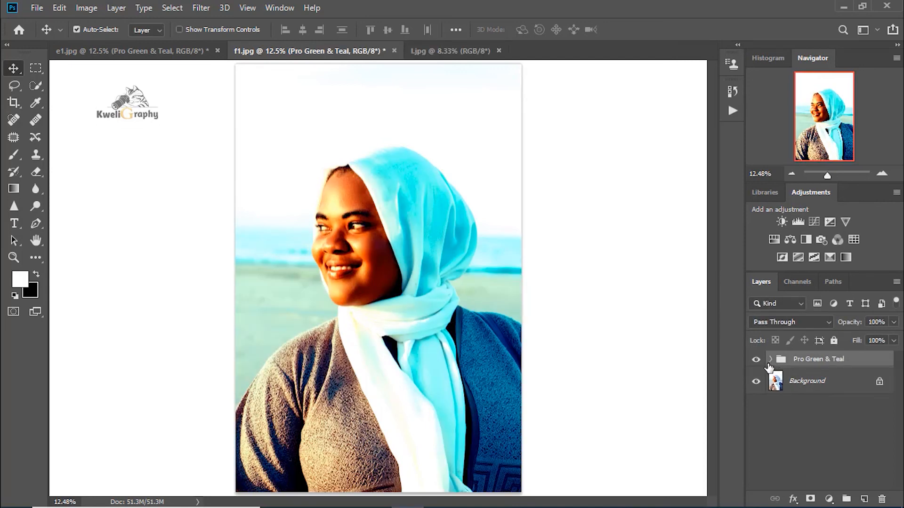
click(757, 360)
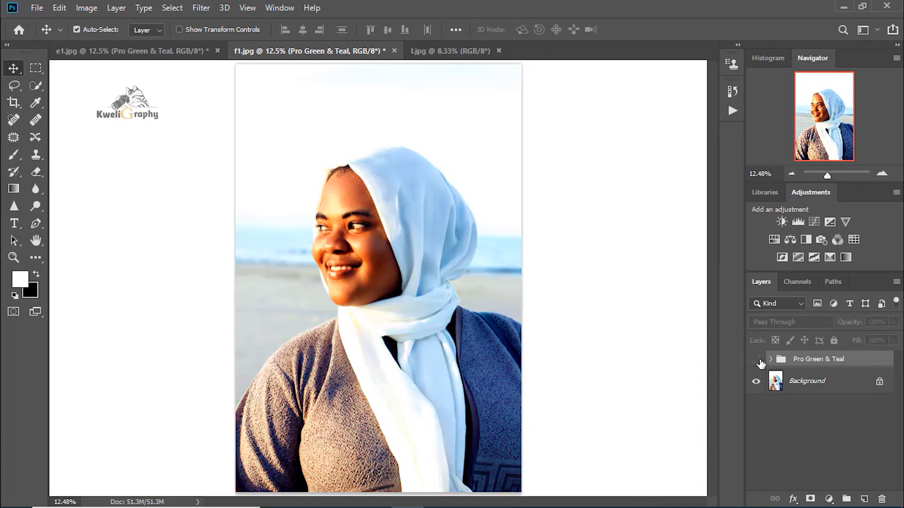
click(757, 361)
click(757, 361)
click(757, 361)
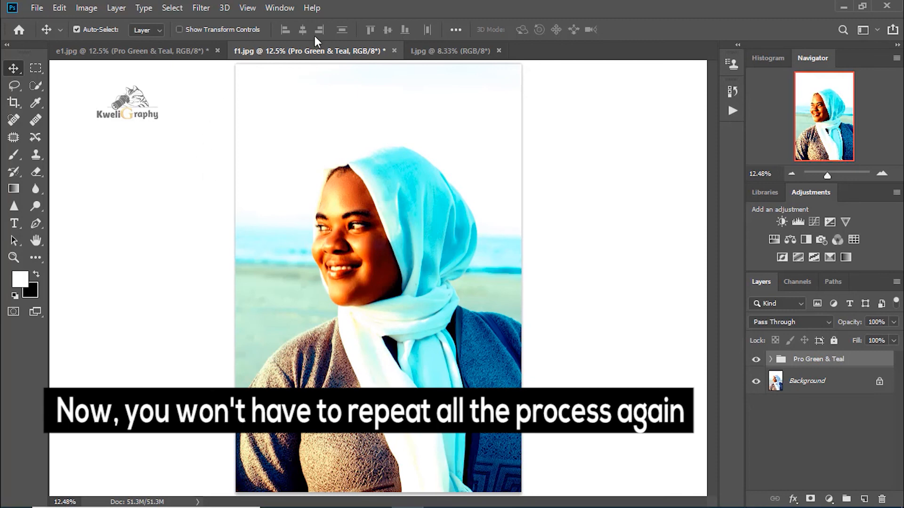
Run the CLICKL HERE & PLAY IT action on the third open photo, the person walking along the beach.
click(423, 51)
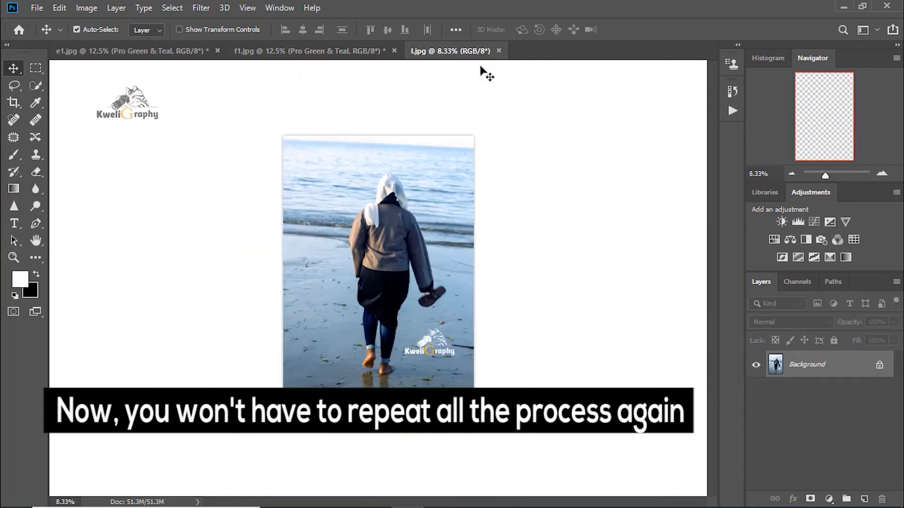
click(277, 8)
click(347, 97)
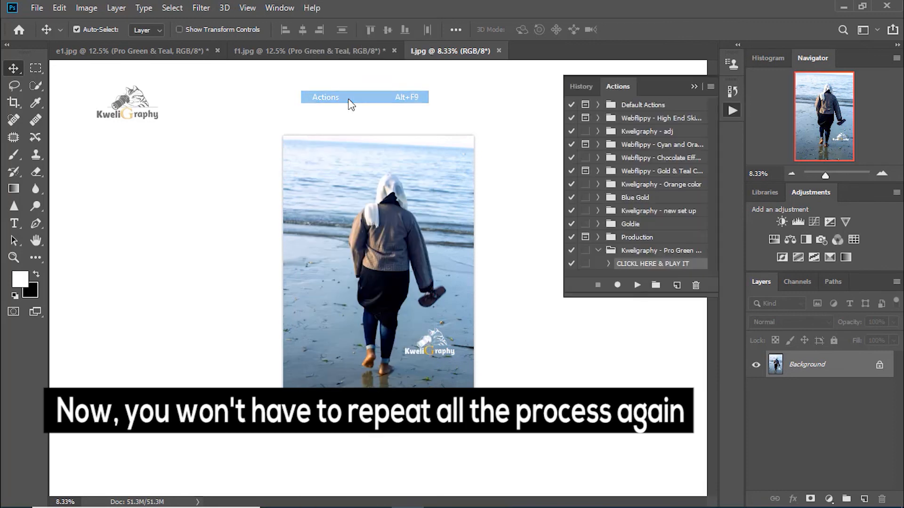
click(599, 252)
click(599, 253)
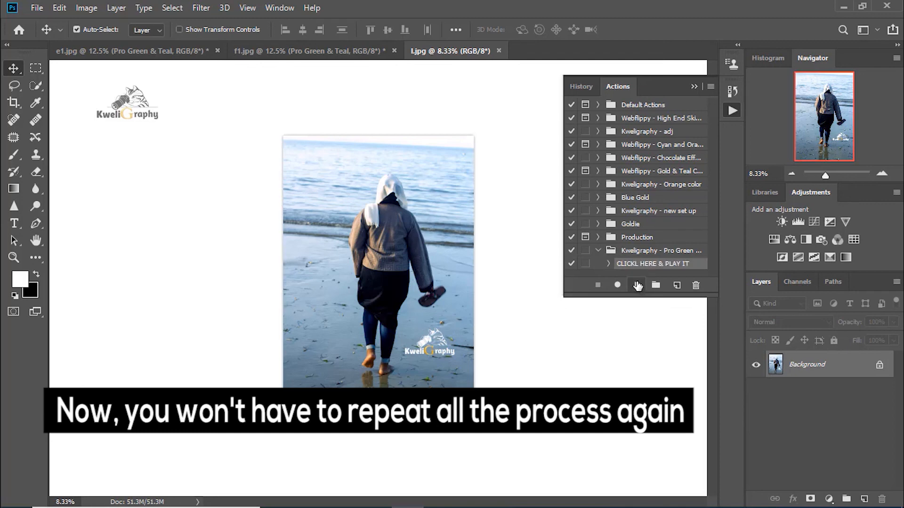
click(637, 285)
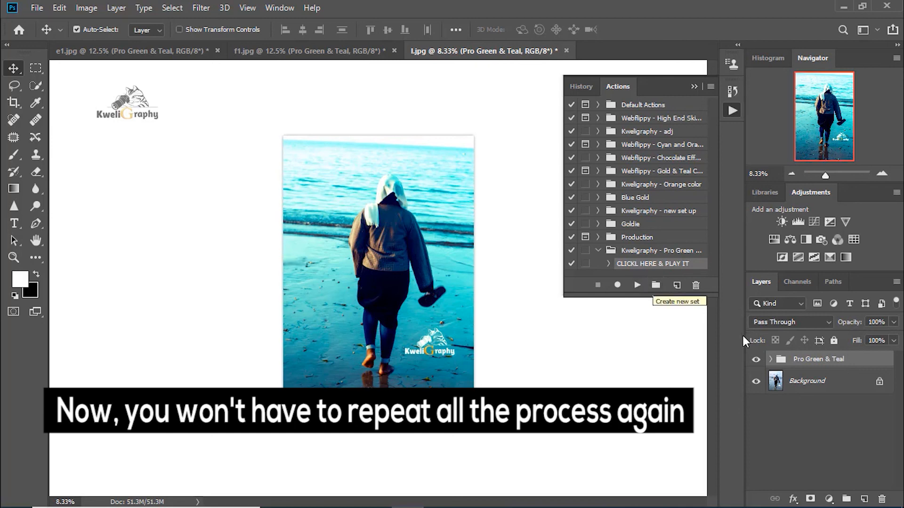
Hide the Pro Green & Teal group in the beach photo to compare the grading with the original.
click(756, 361)
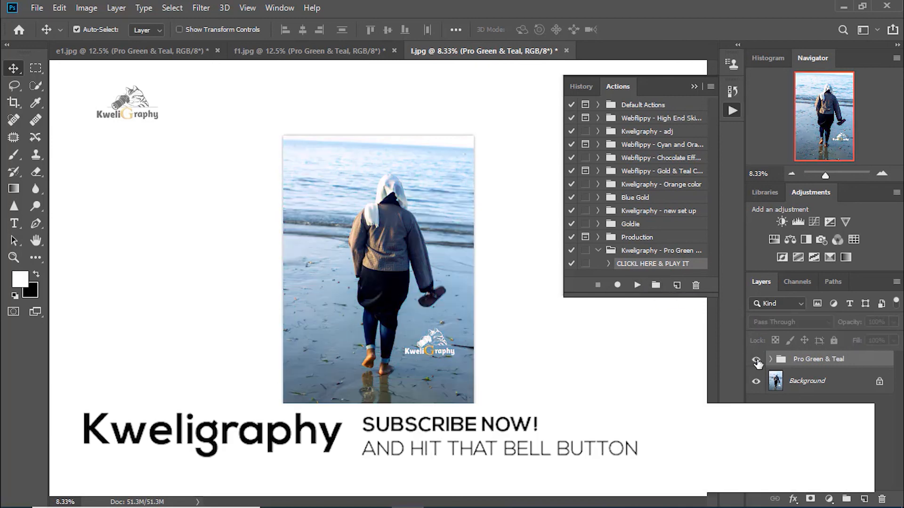